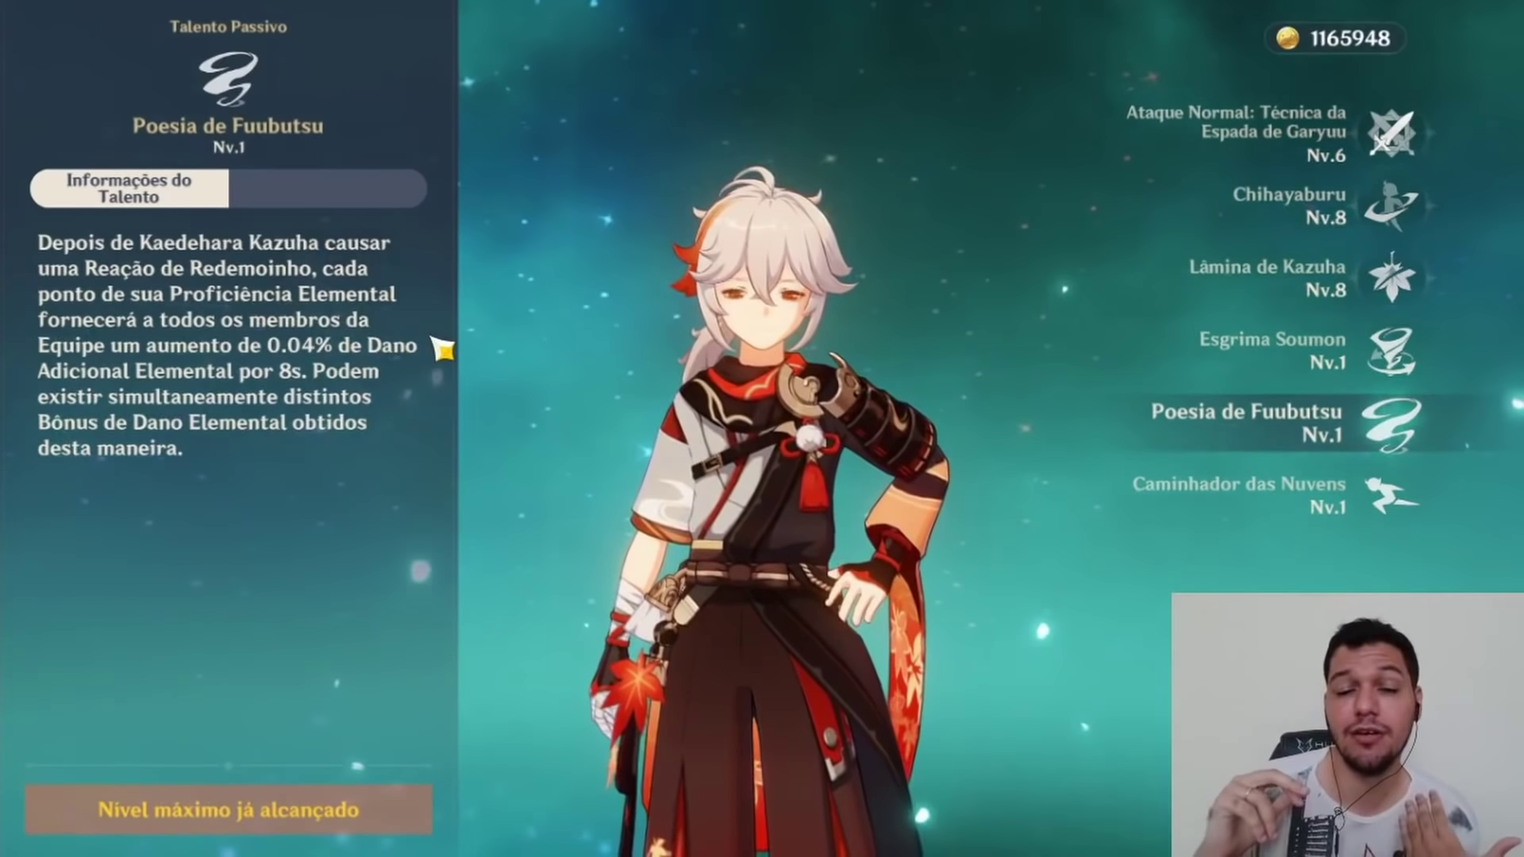
Leave the talent details and use Kamisato Ayato's and Kaedehara Kazuha's elemental skills on the Dragarto Primordial.
key(Escape)
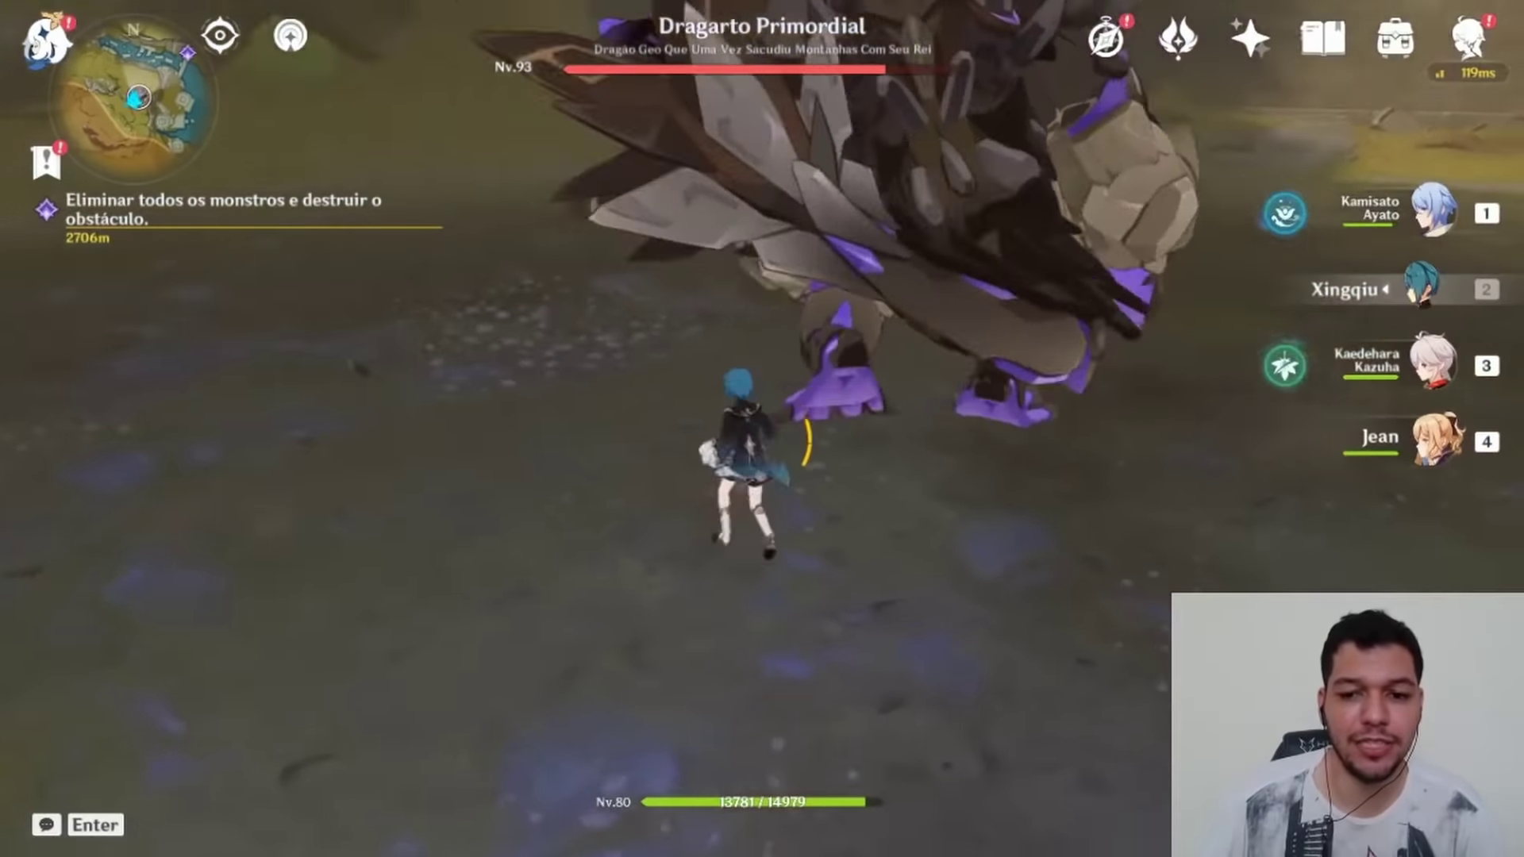
key(1)
key(e)
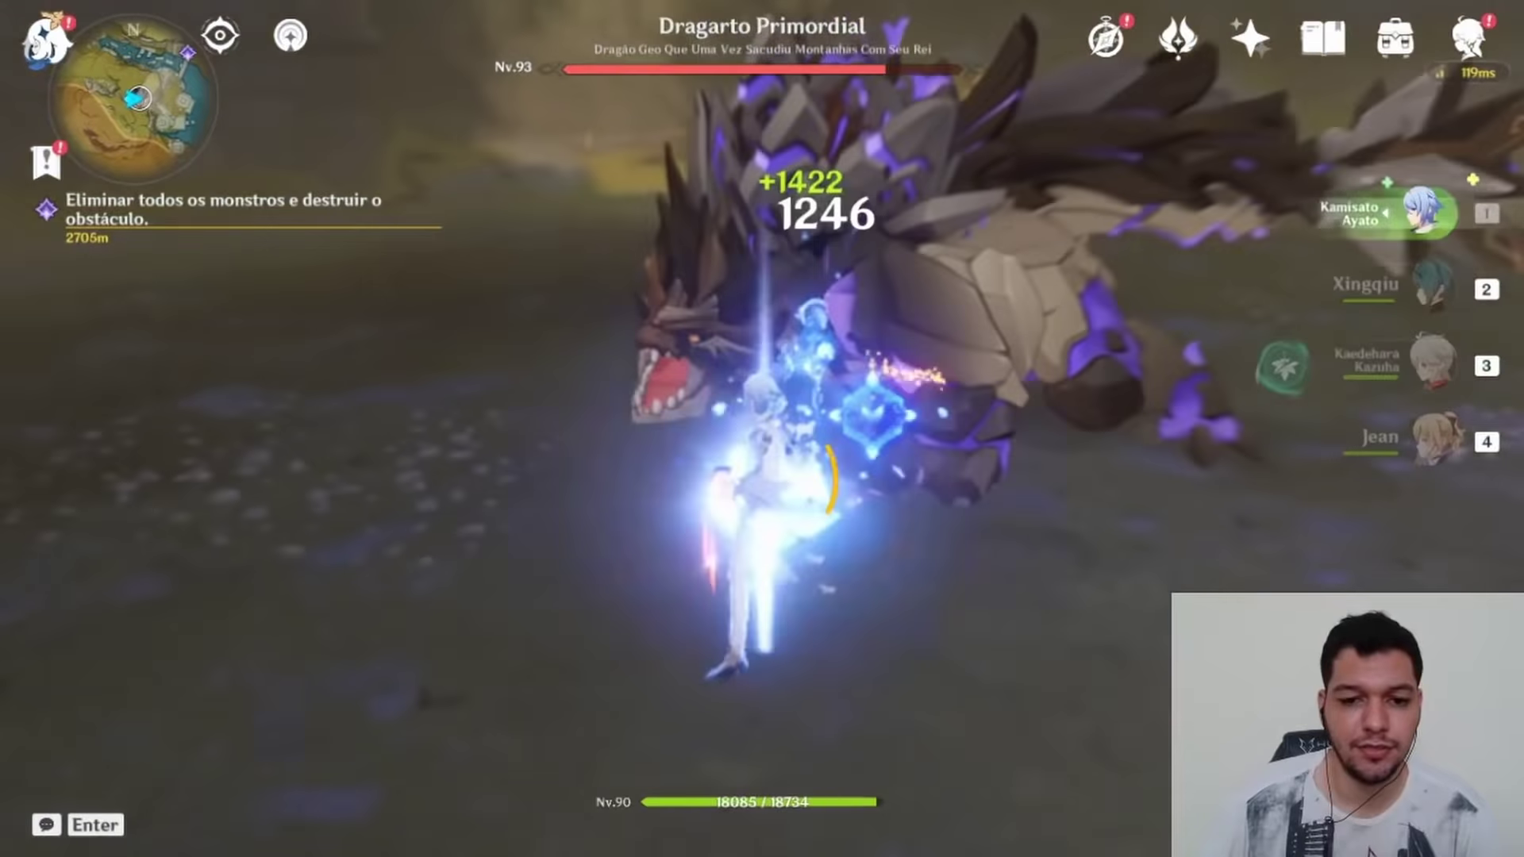
key(3)
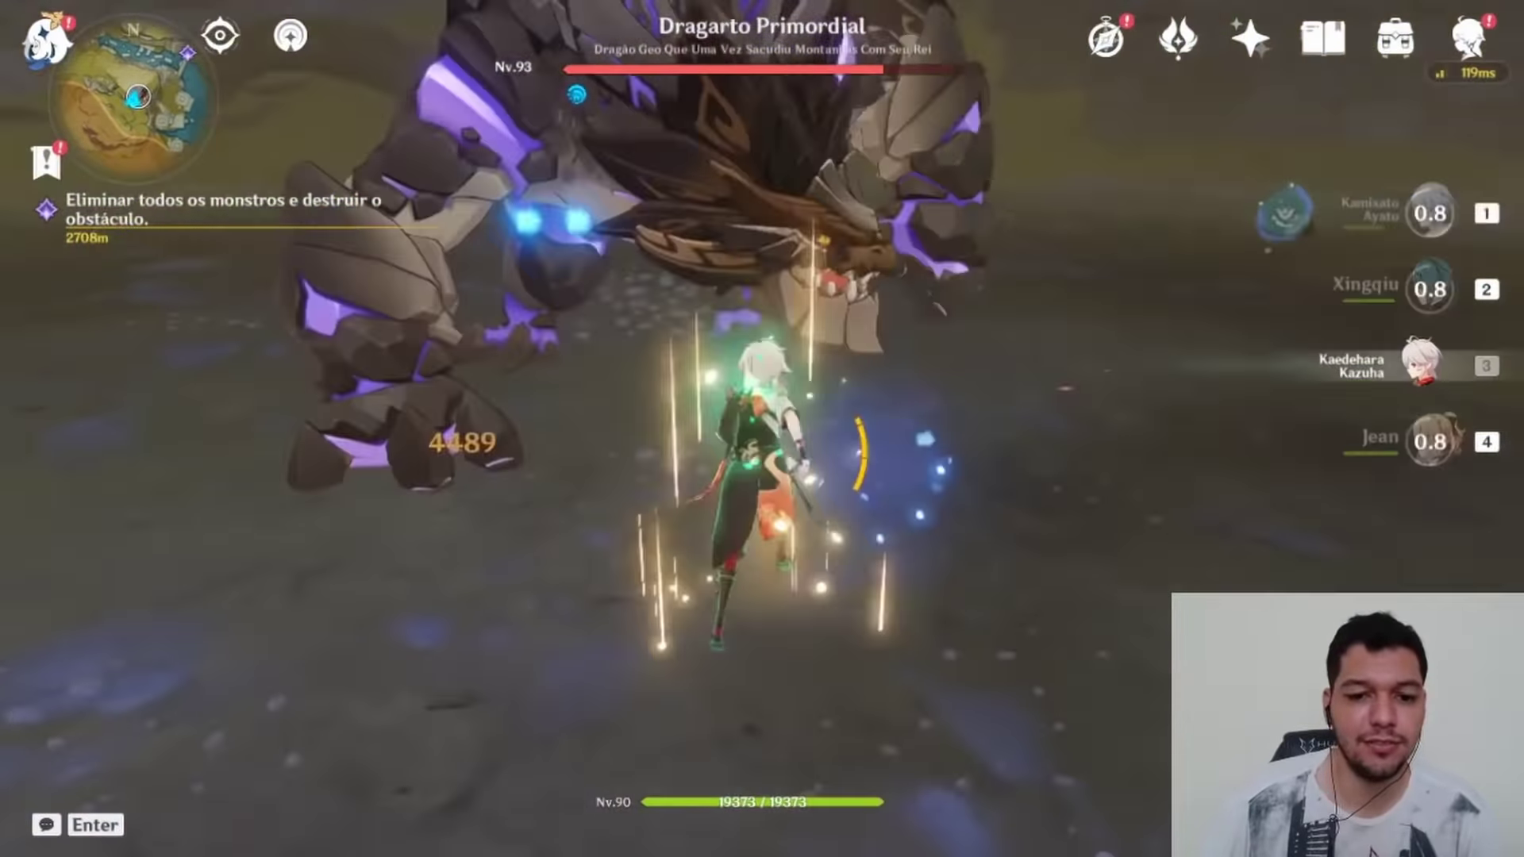
key(e)
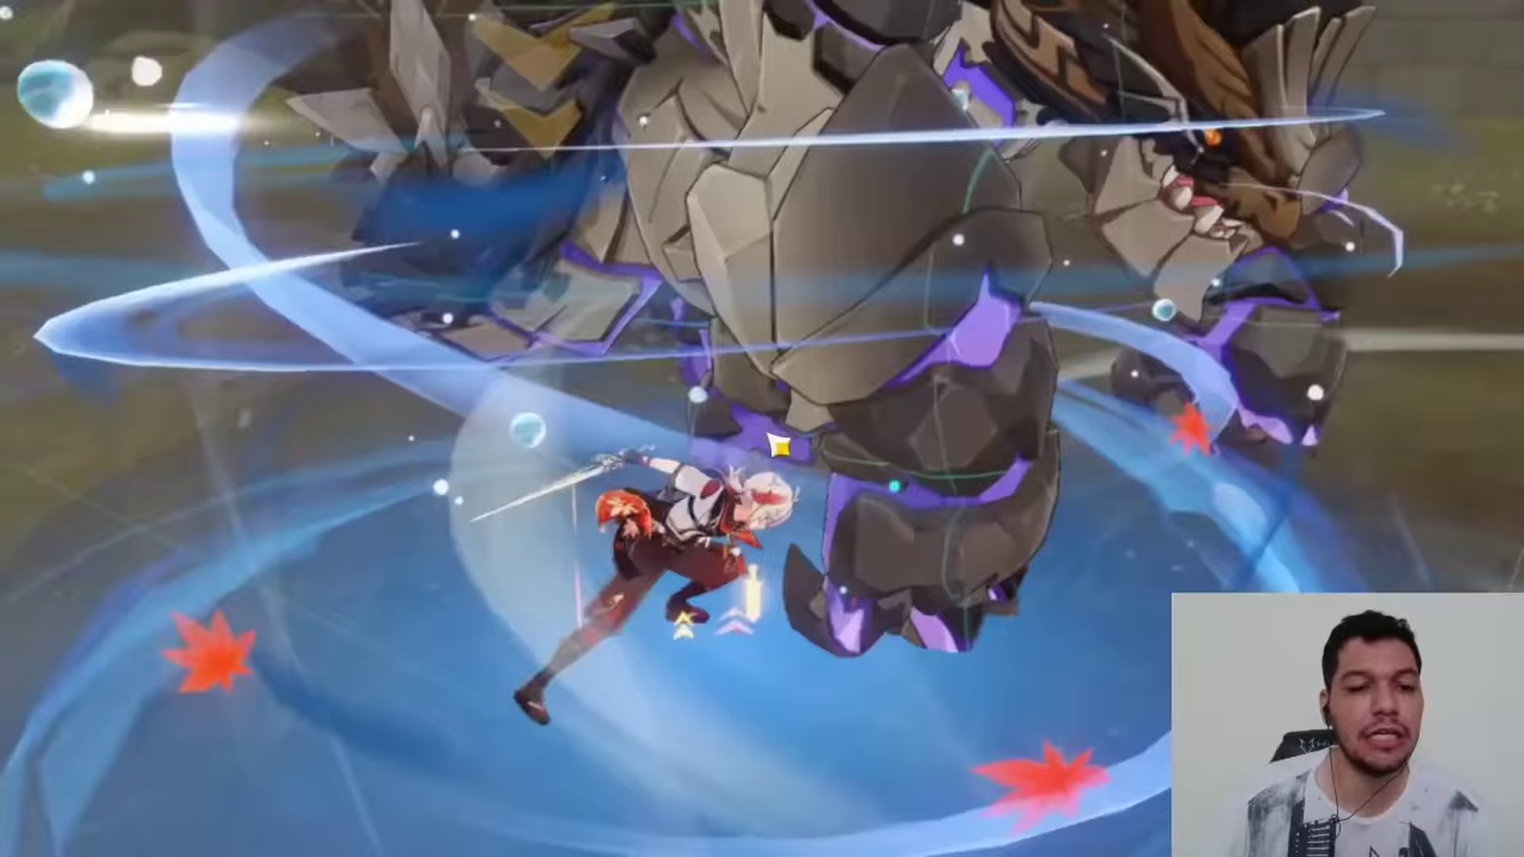
Review Kazuha's detailed attributes down to the elemental damage bonuses, including Hydro, and close the list.
key(c)
click(1325, 407)
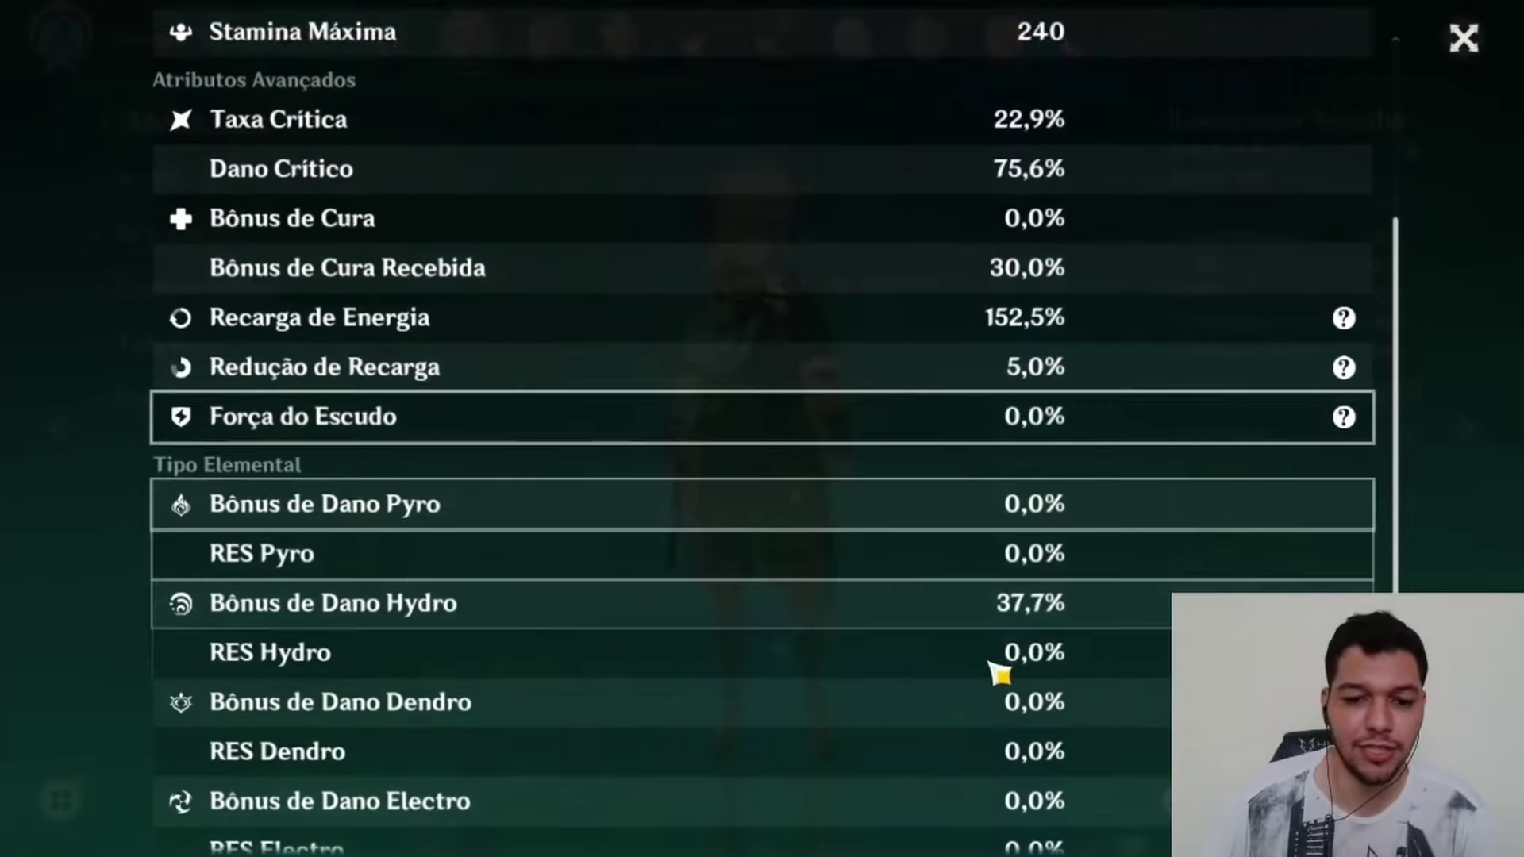
scroll(952, 675, down, 5)
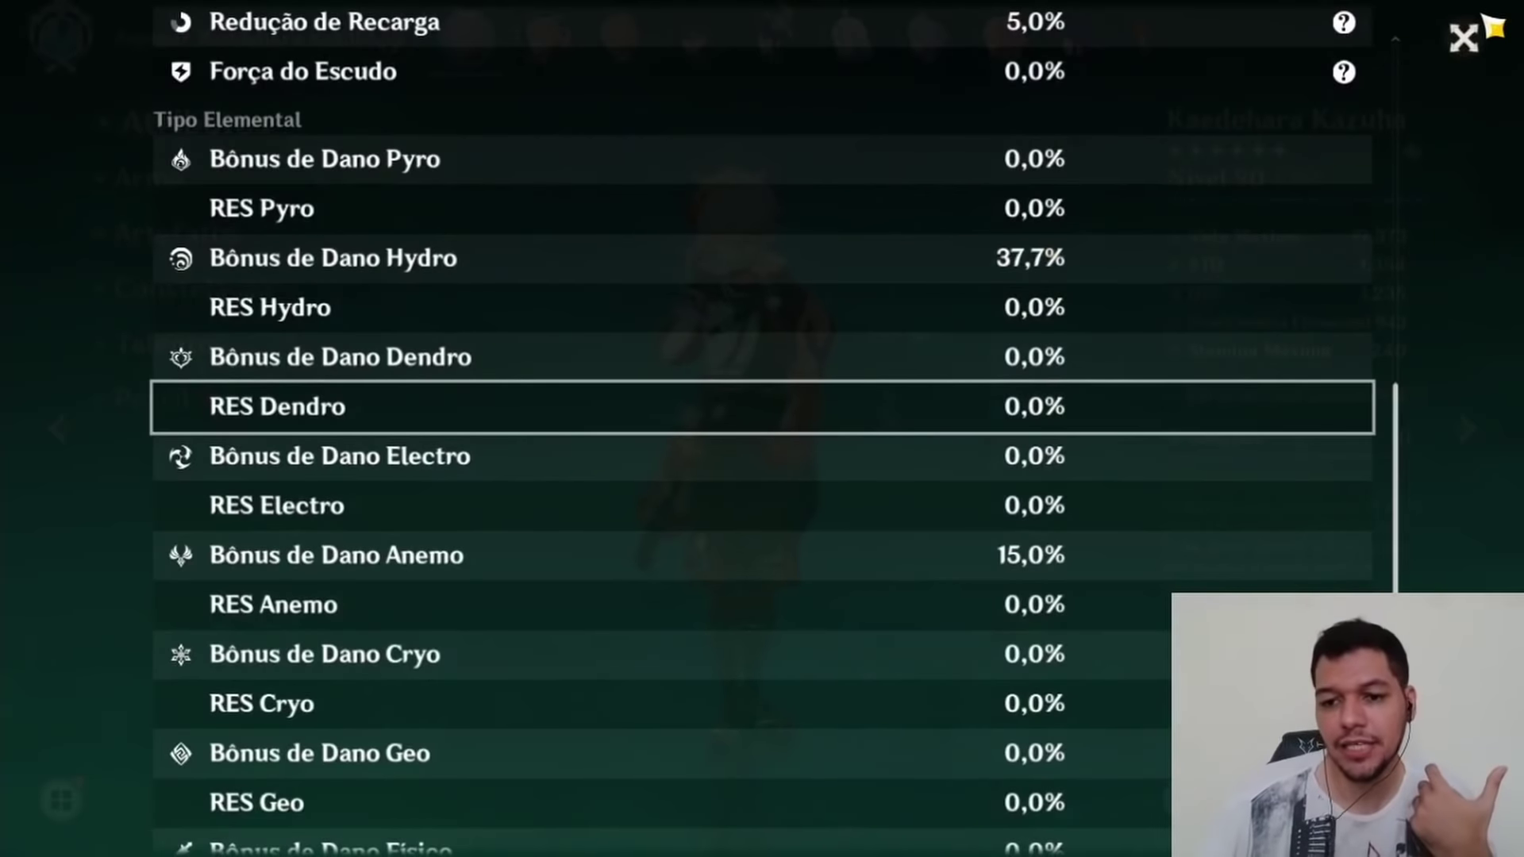
click(1462, 37)
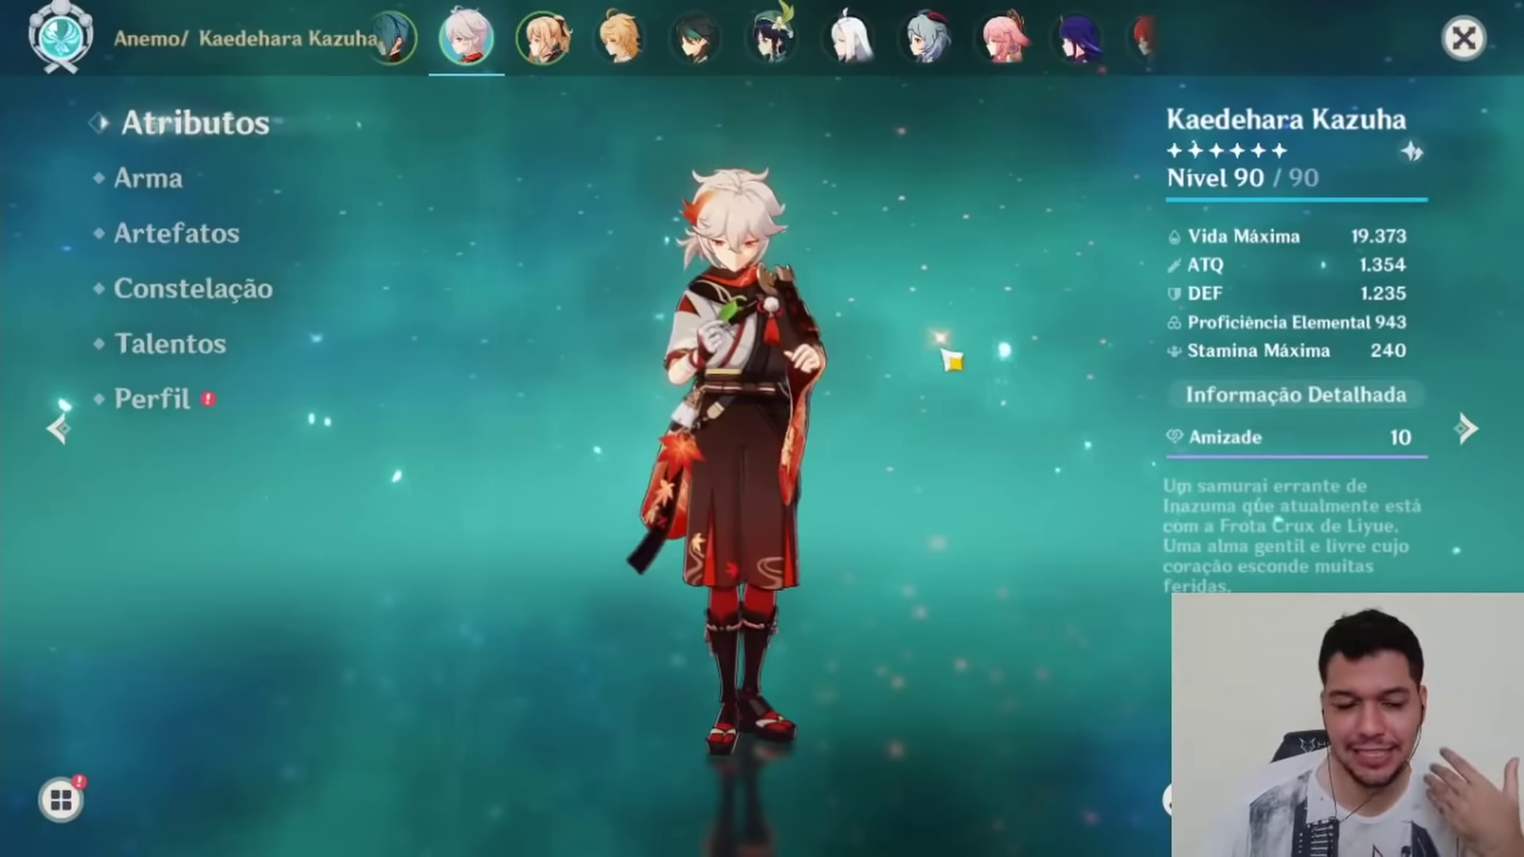
Look through Kazuha's weapon and Sombra Verde artifact set bonuses, and recheck his detailed elemental damage bonuses.
click(151, 186)
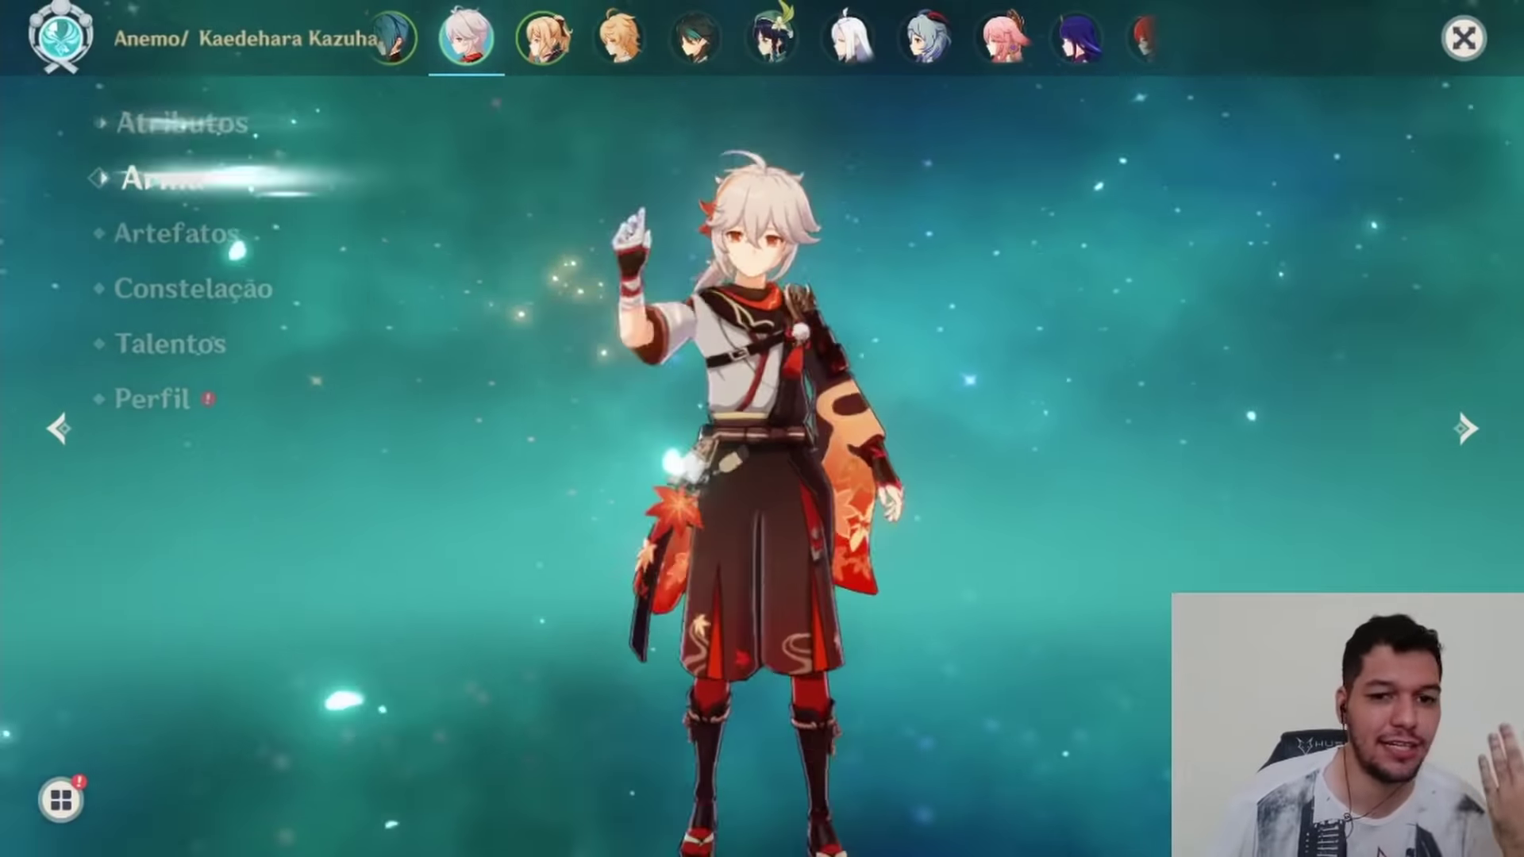
click(159, 232)
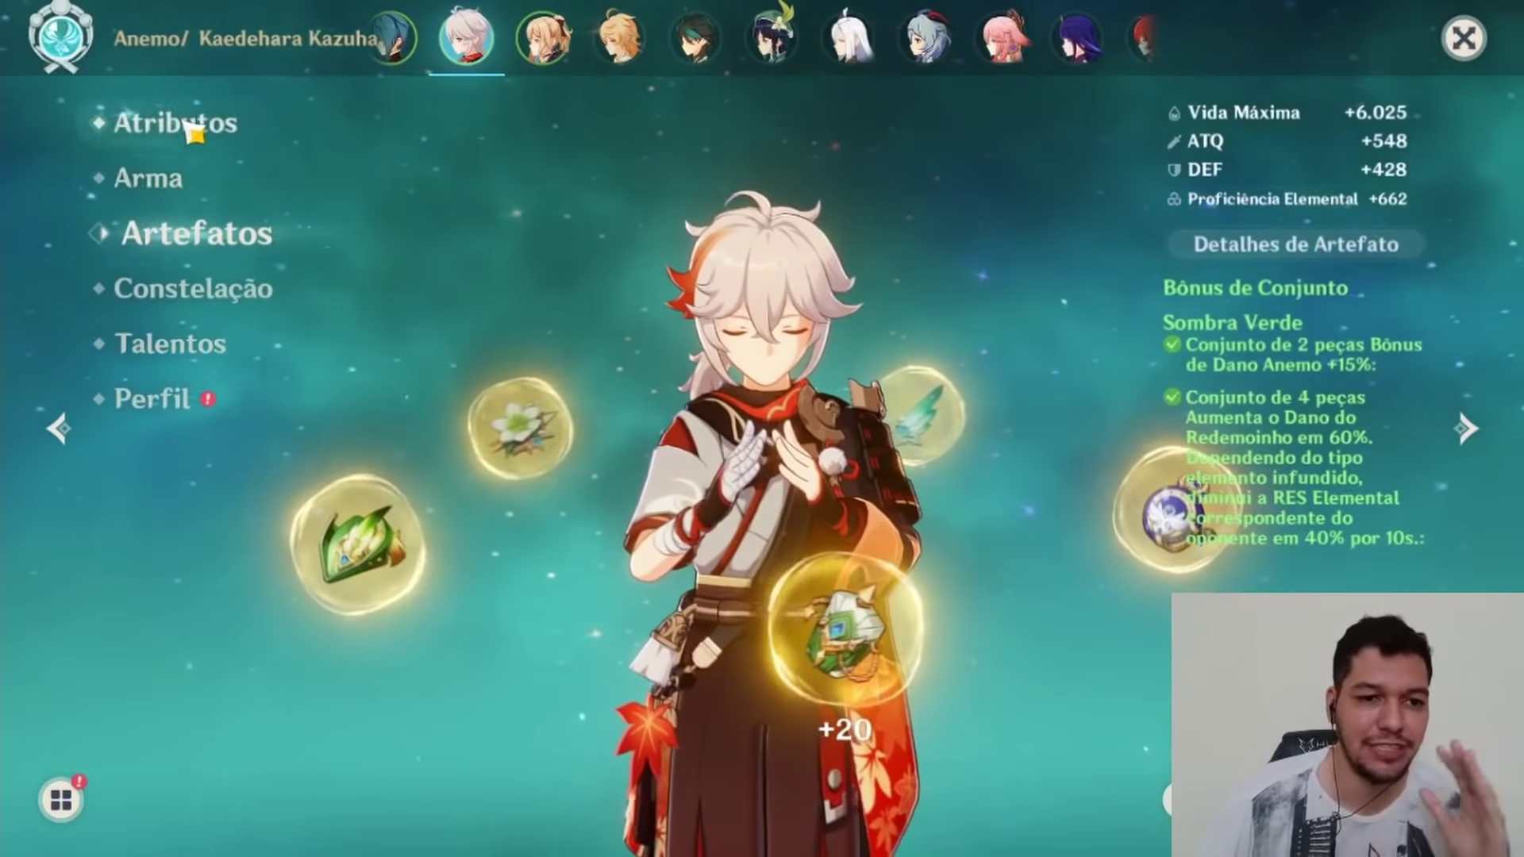
click(192, 131)
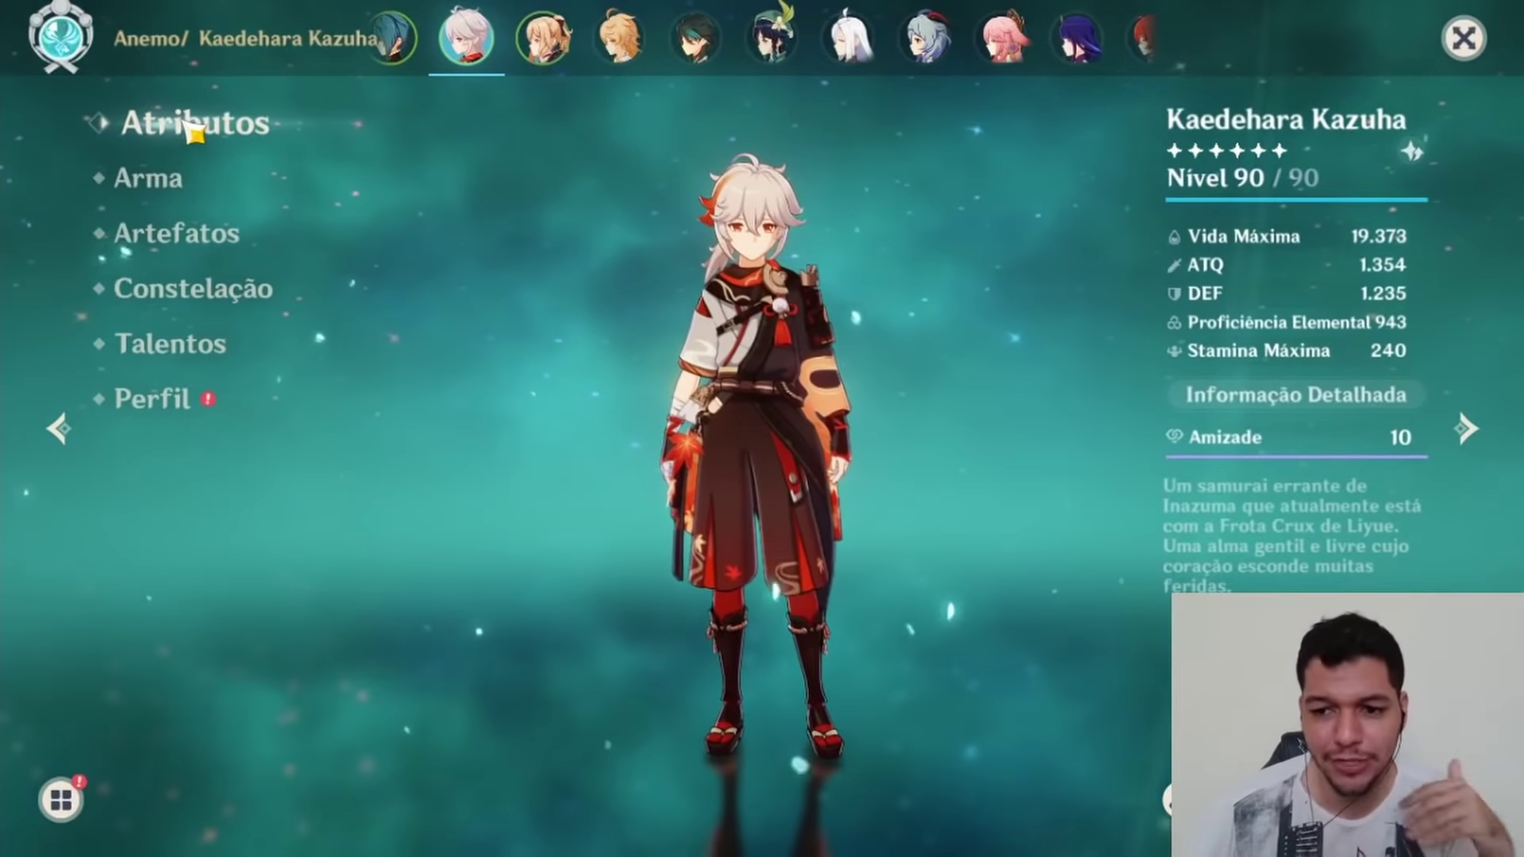
click(1207, 406)
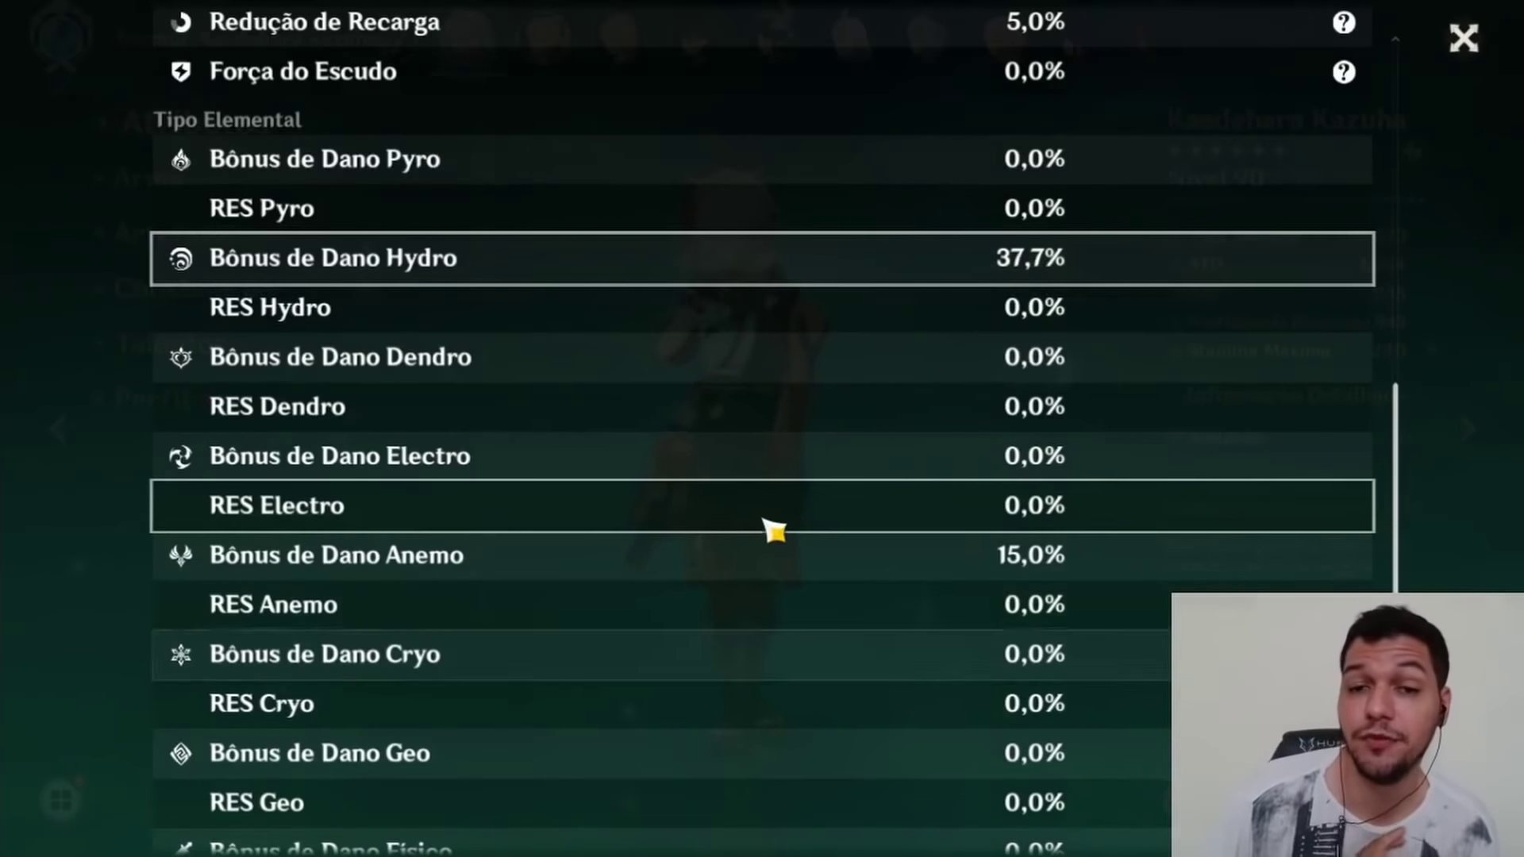
click(1464, 38)
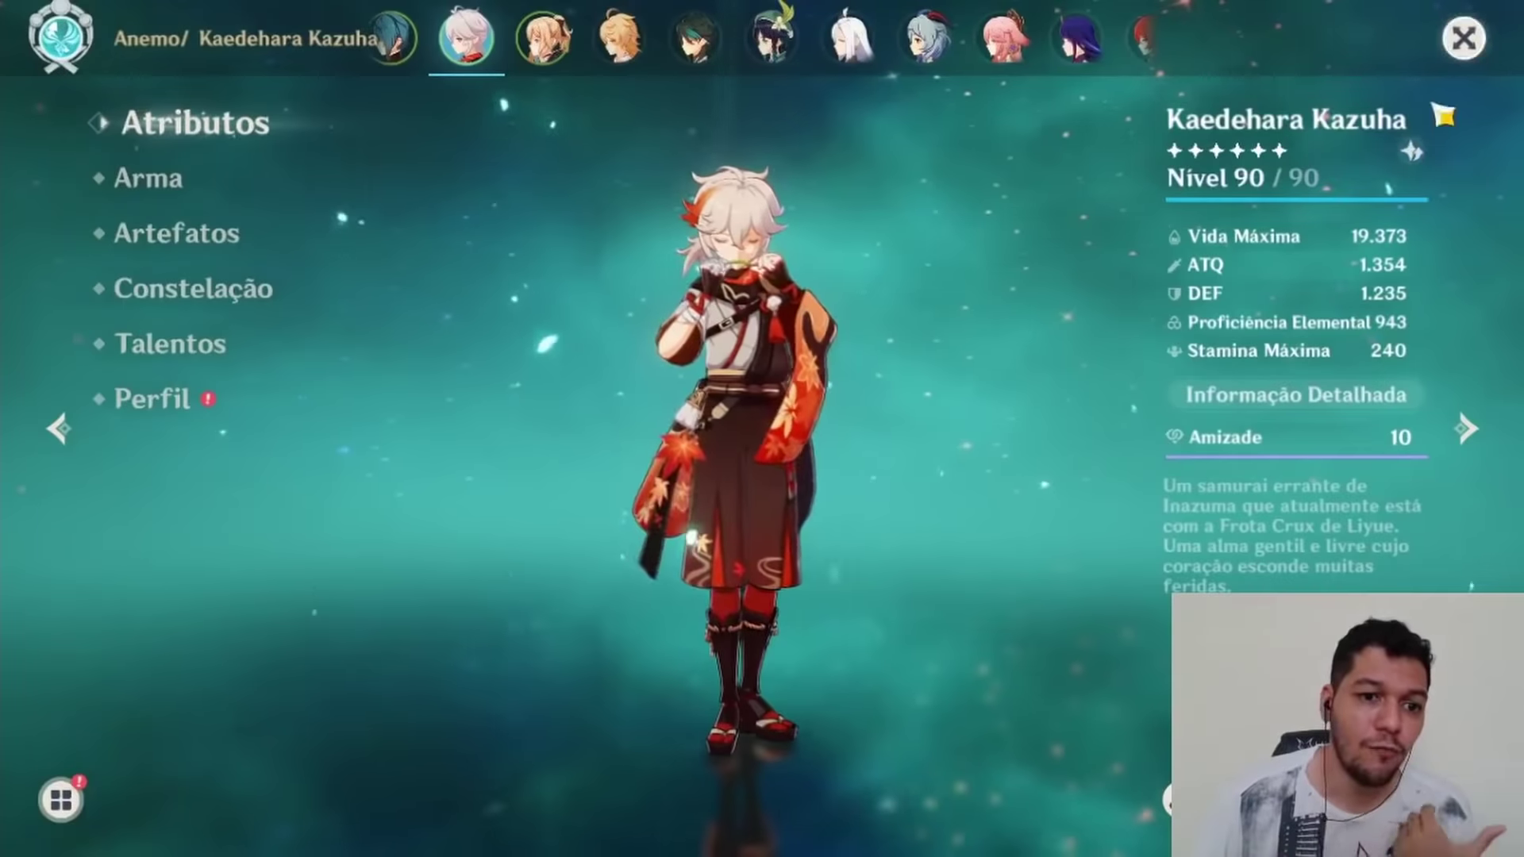
click(181, 247)
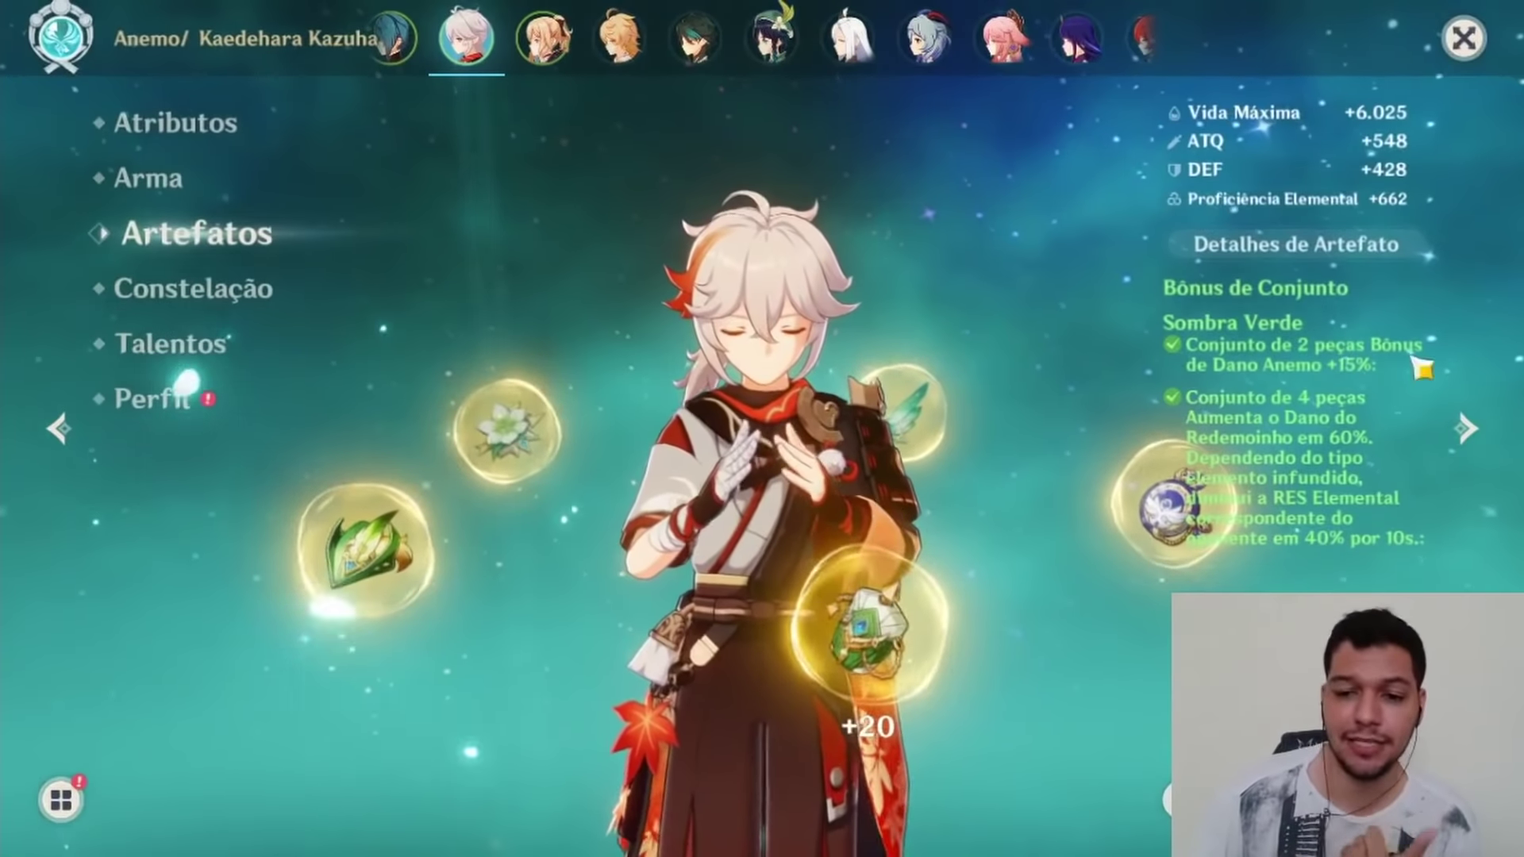
click(161, 134)
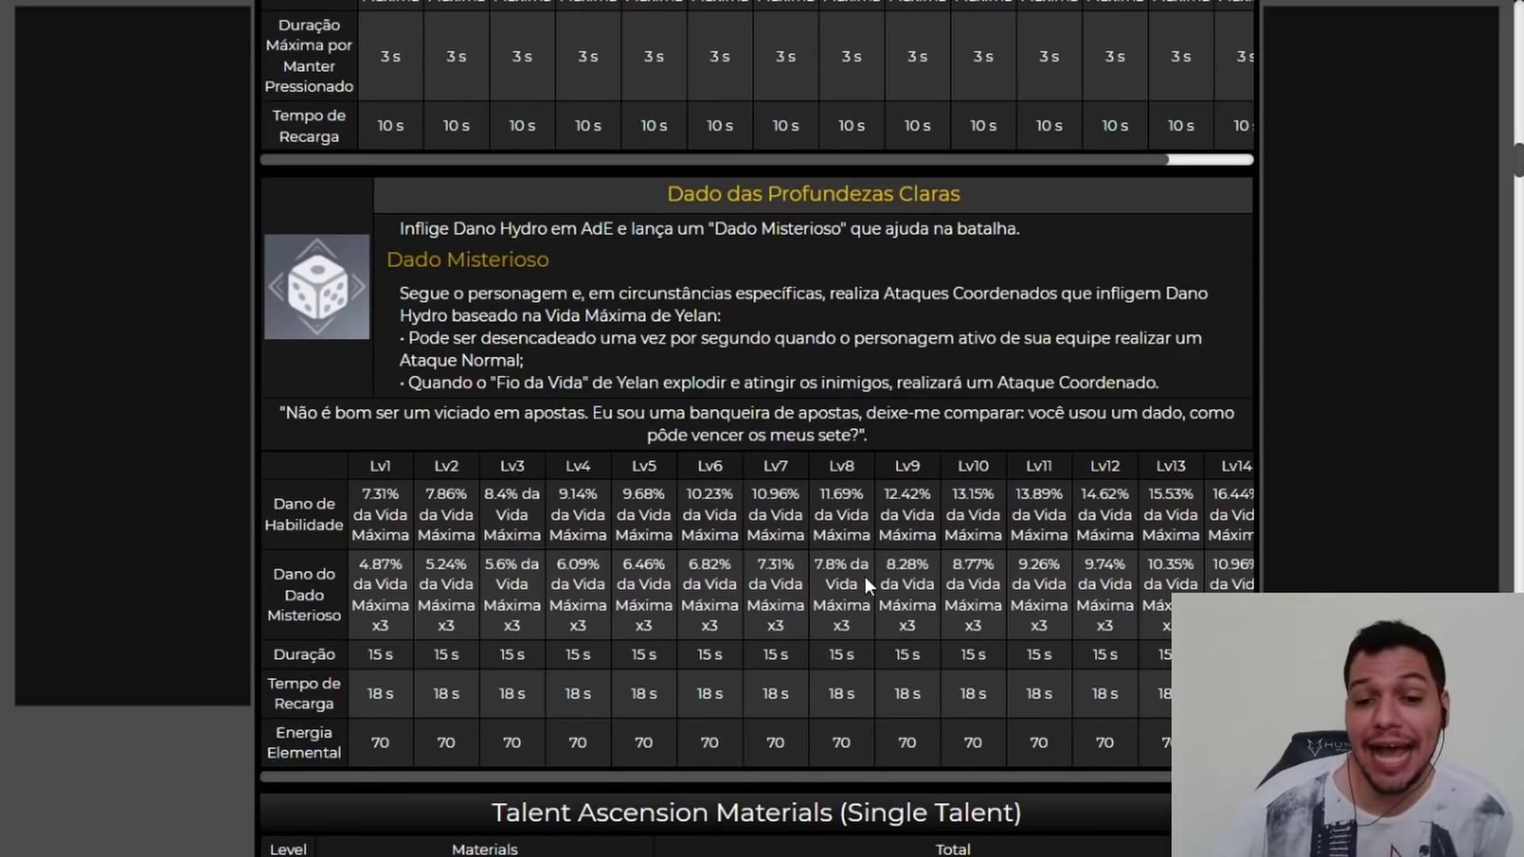
Read Yelan's Dado das Profundezas Claras talent description and its damage table by level on the talent web page.
scroll(838, 642, up, 1)
scroll(845, 635, down, 1)
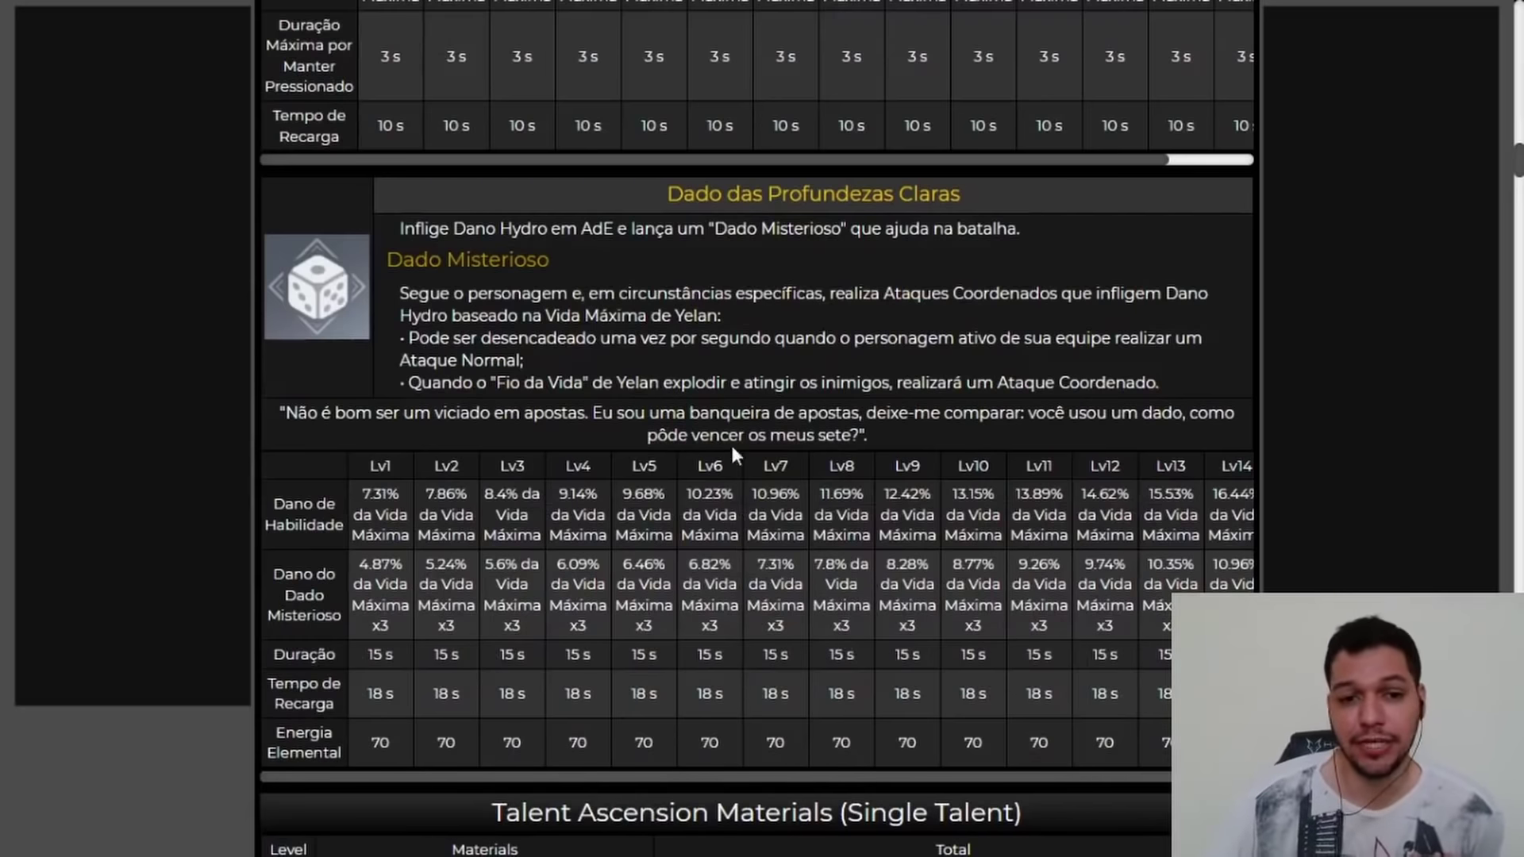
scroll(643, 397, up, 3)
scroll(635, 317, down, 3)
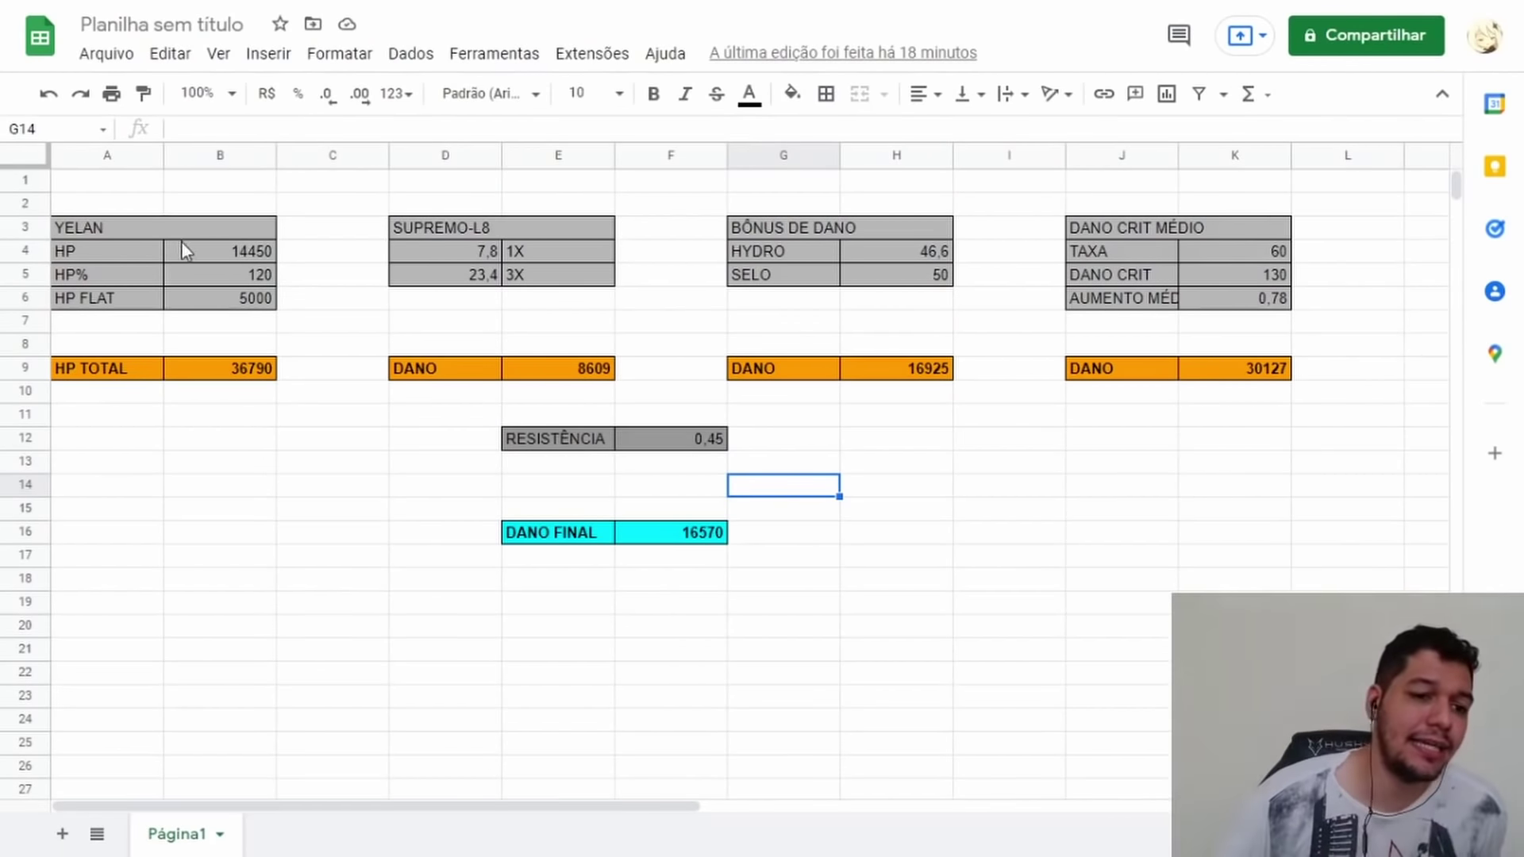
Inspect the base HP entry of the YELAN block in the Google Sheets damage spreadsheet.
click(197, 268)
click(199, 262)
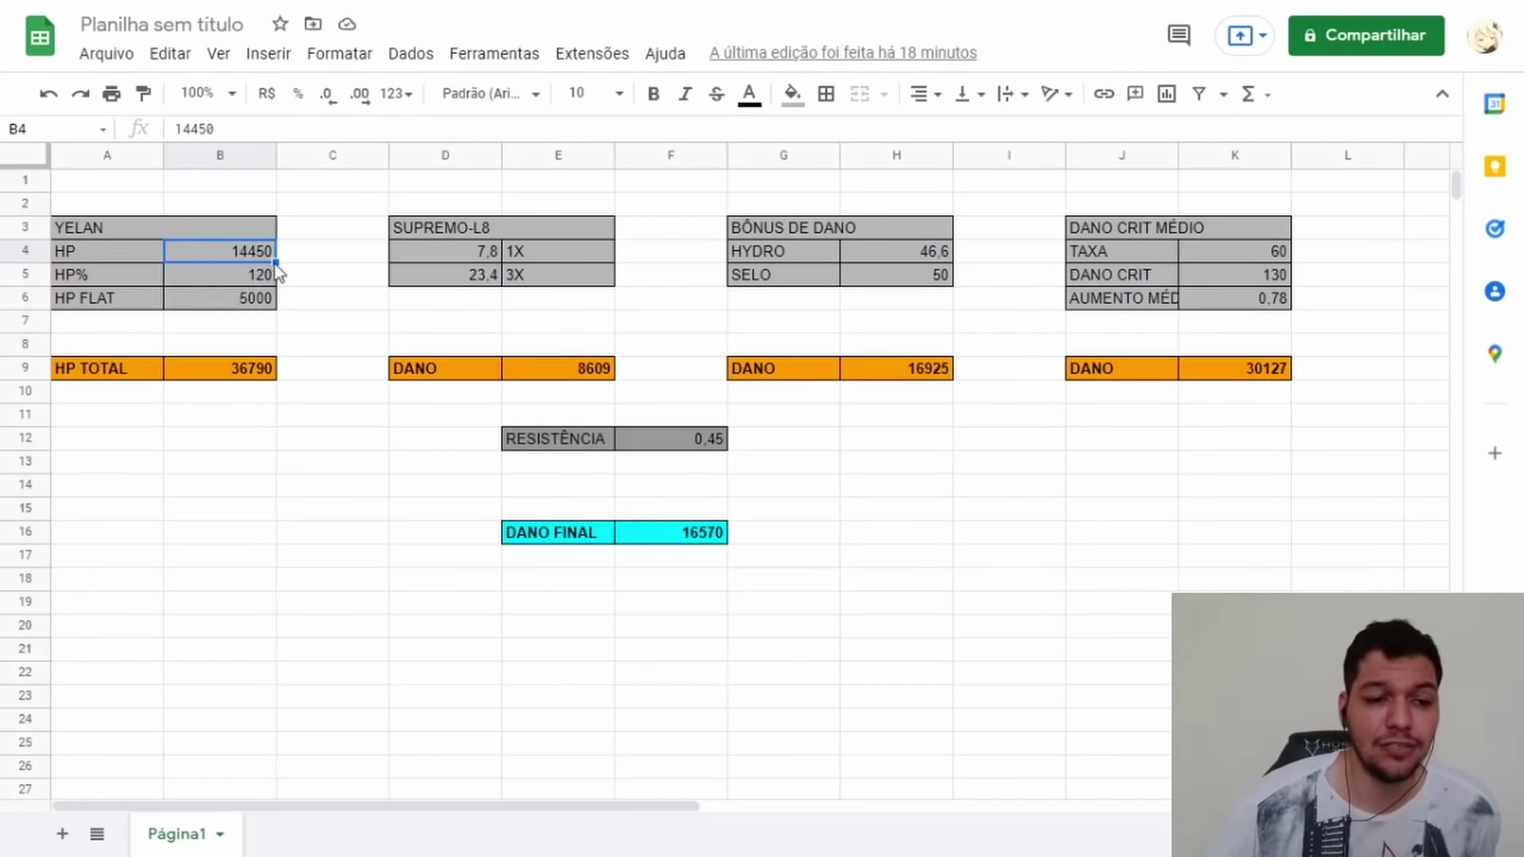
click(150, 248)
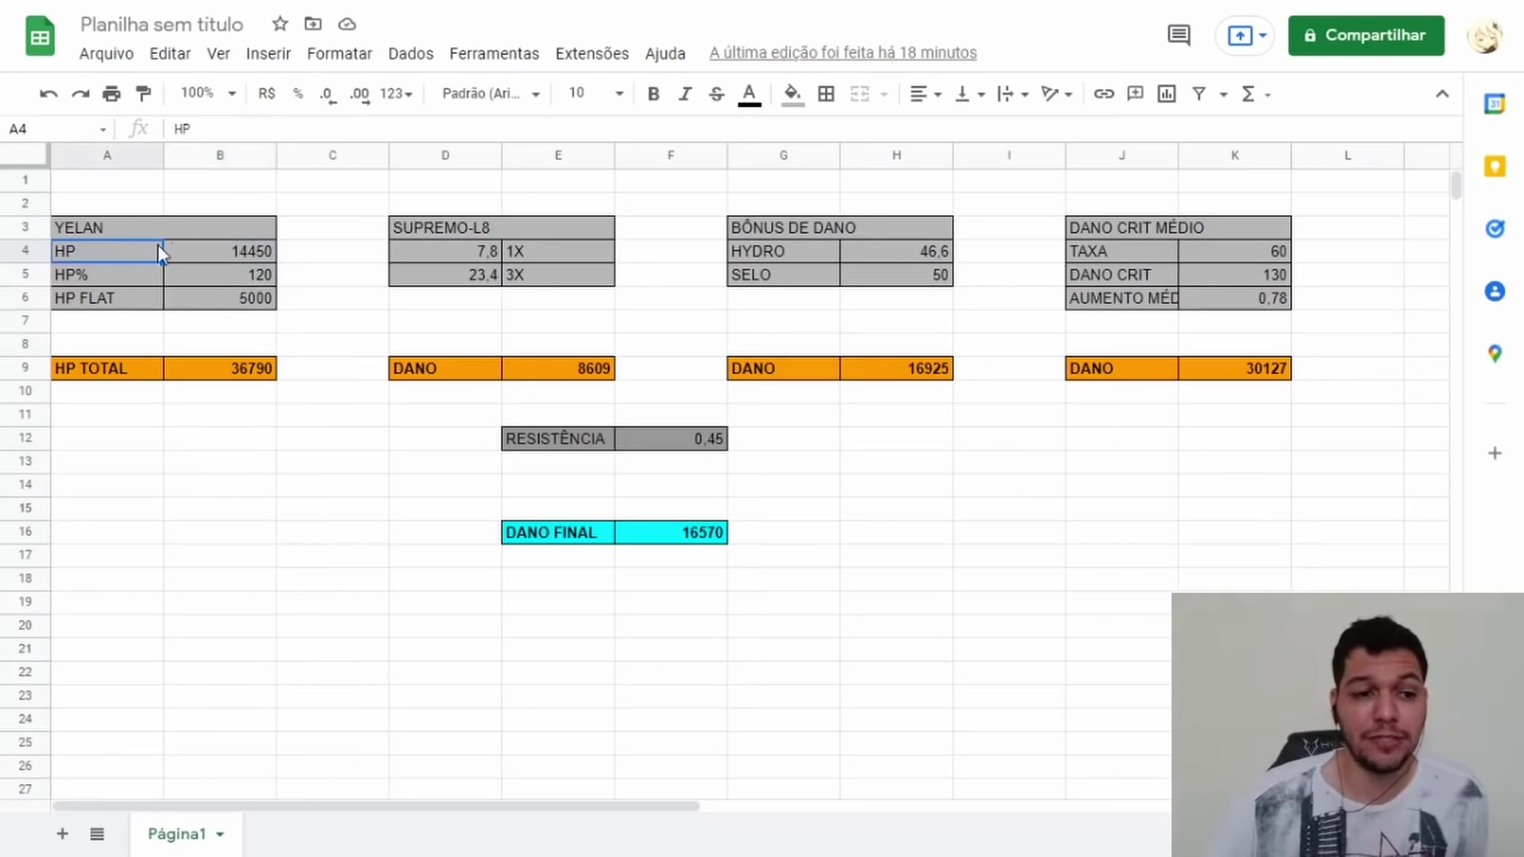
click(202, 259)
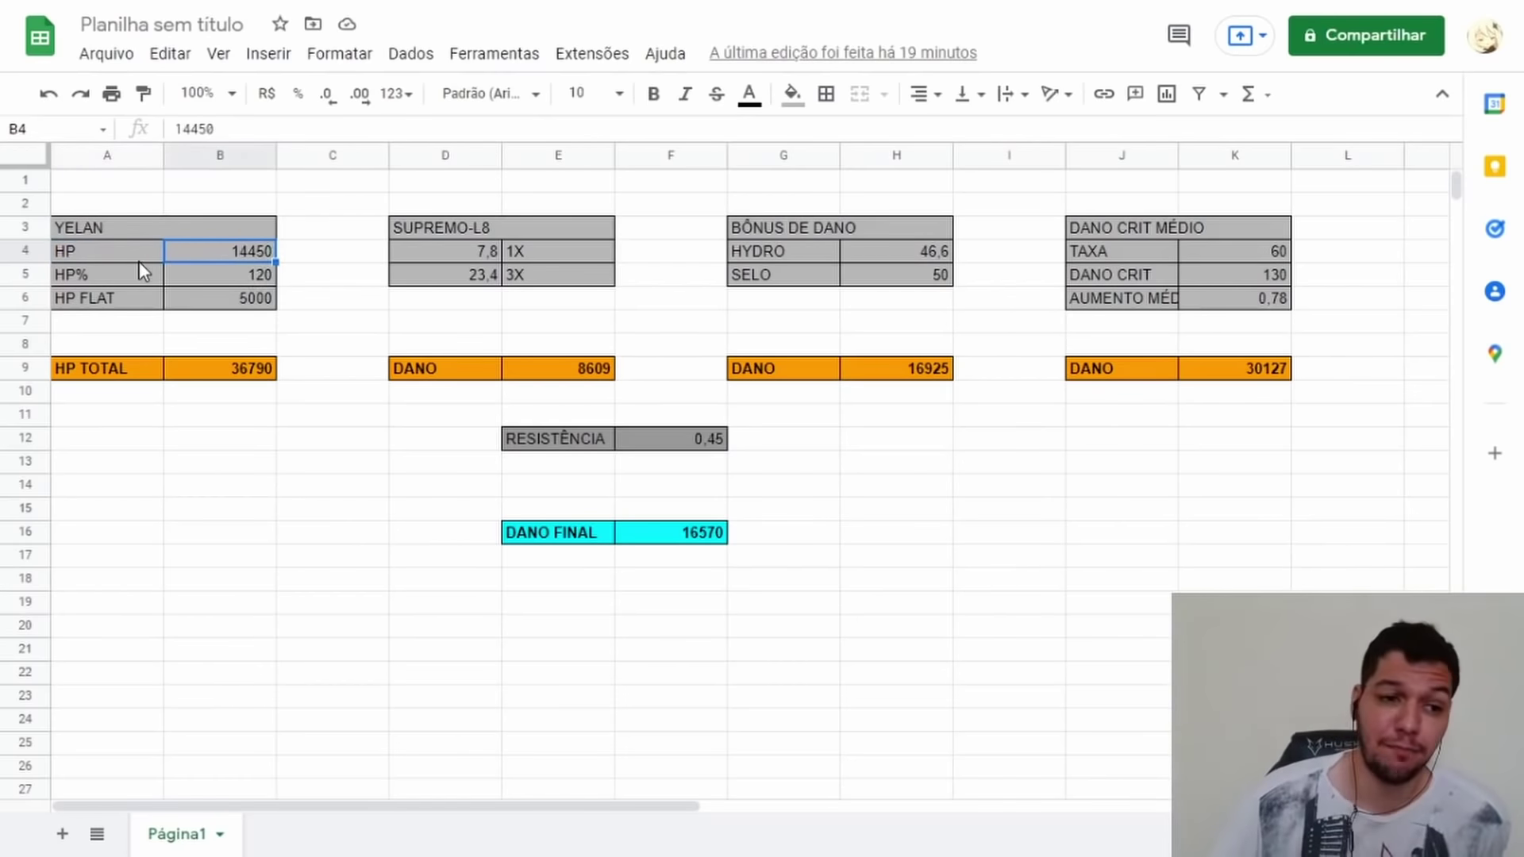
click(142, 259)
click(212, 258)
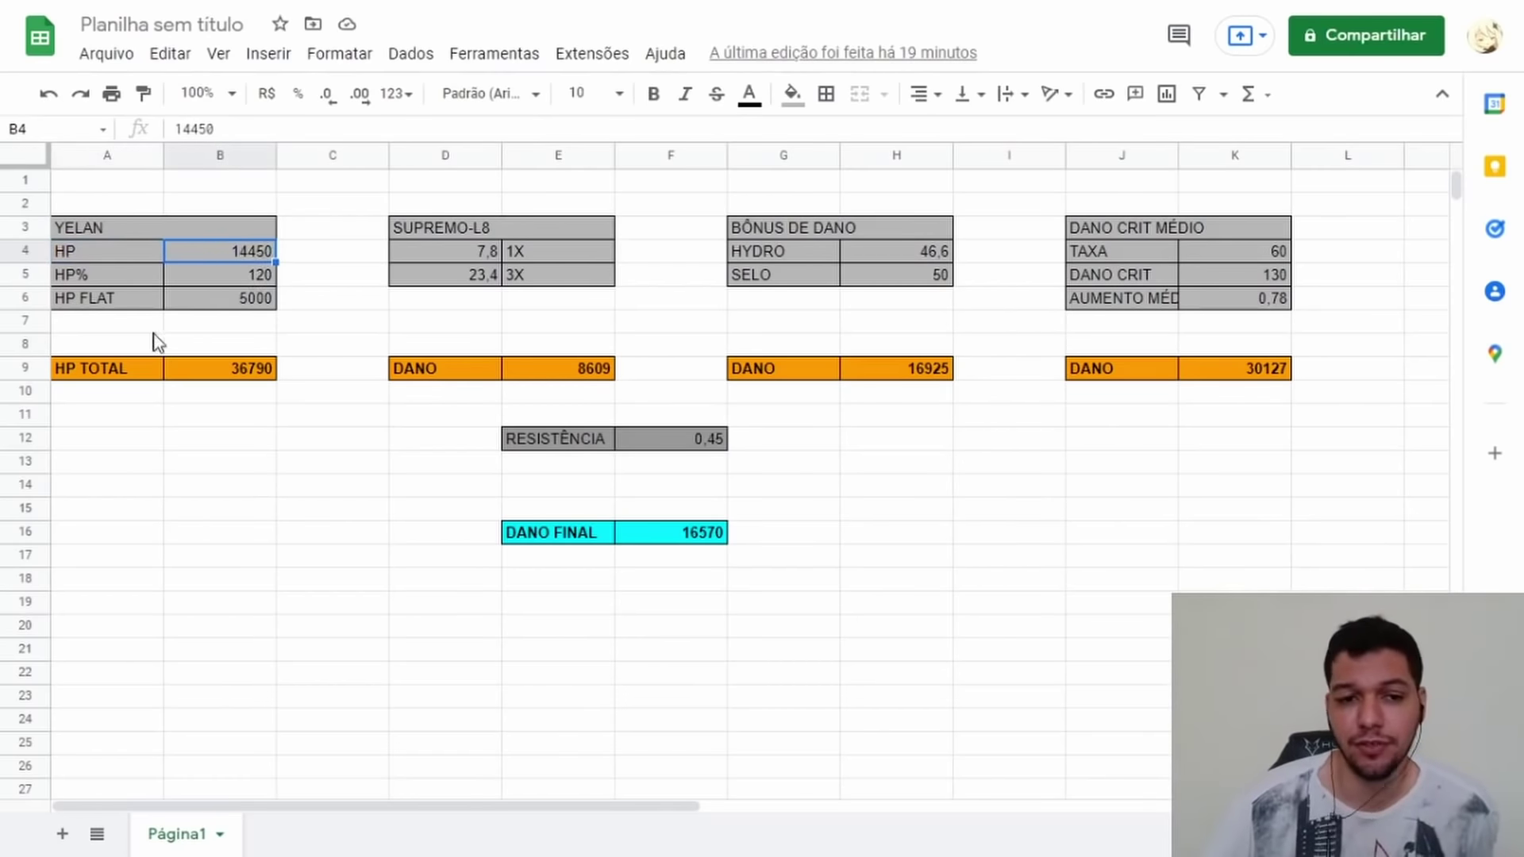
Inspect the HP% and HP FLAT entries of the YELAN block and the HP TOTAL formula in B9.
click(273, 277)
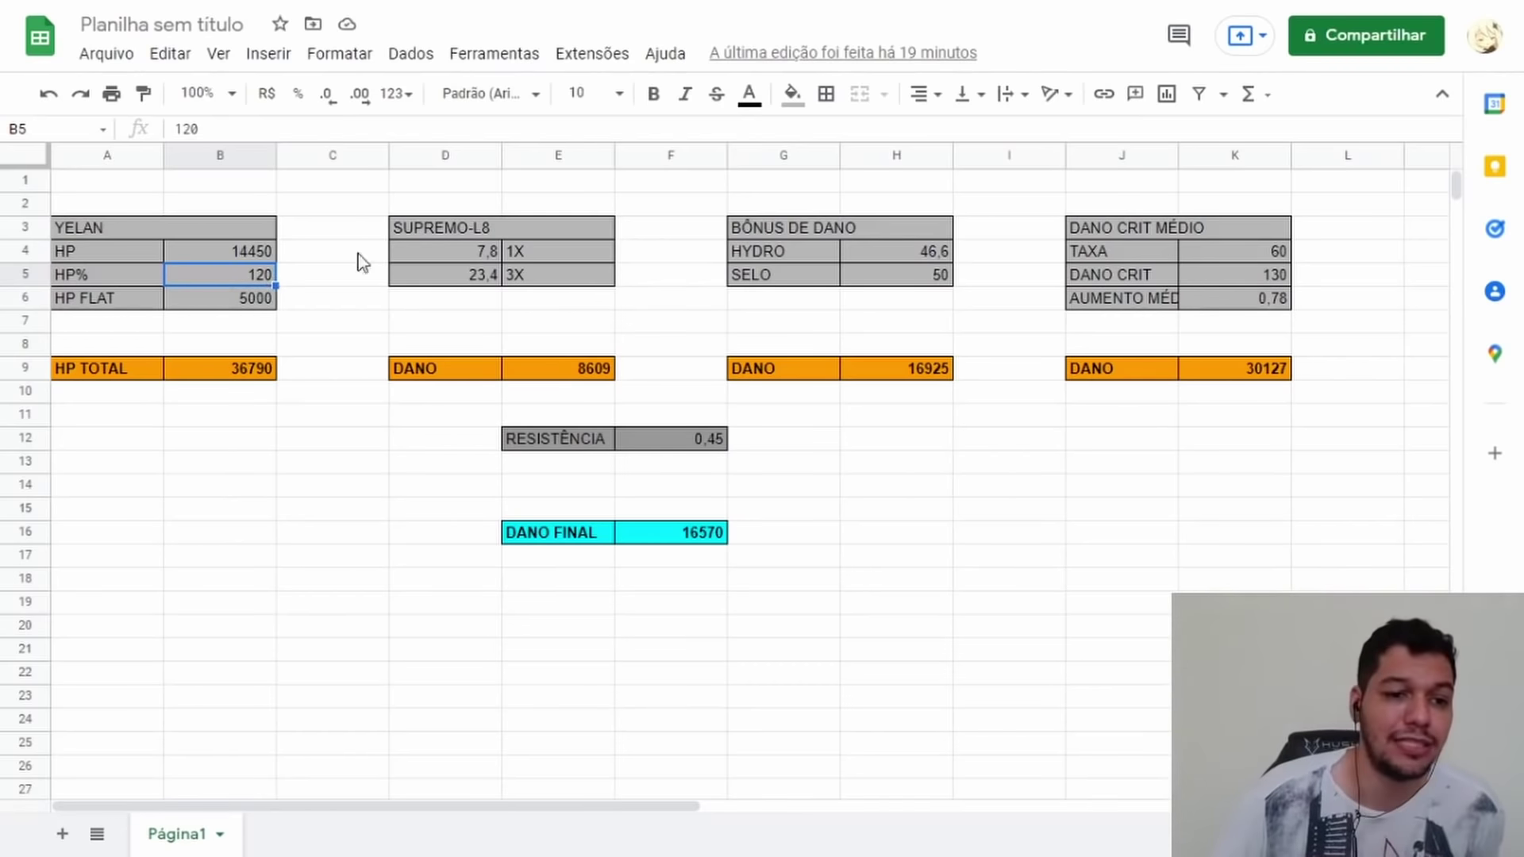
click(268, 304)
click(240, 278)
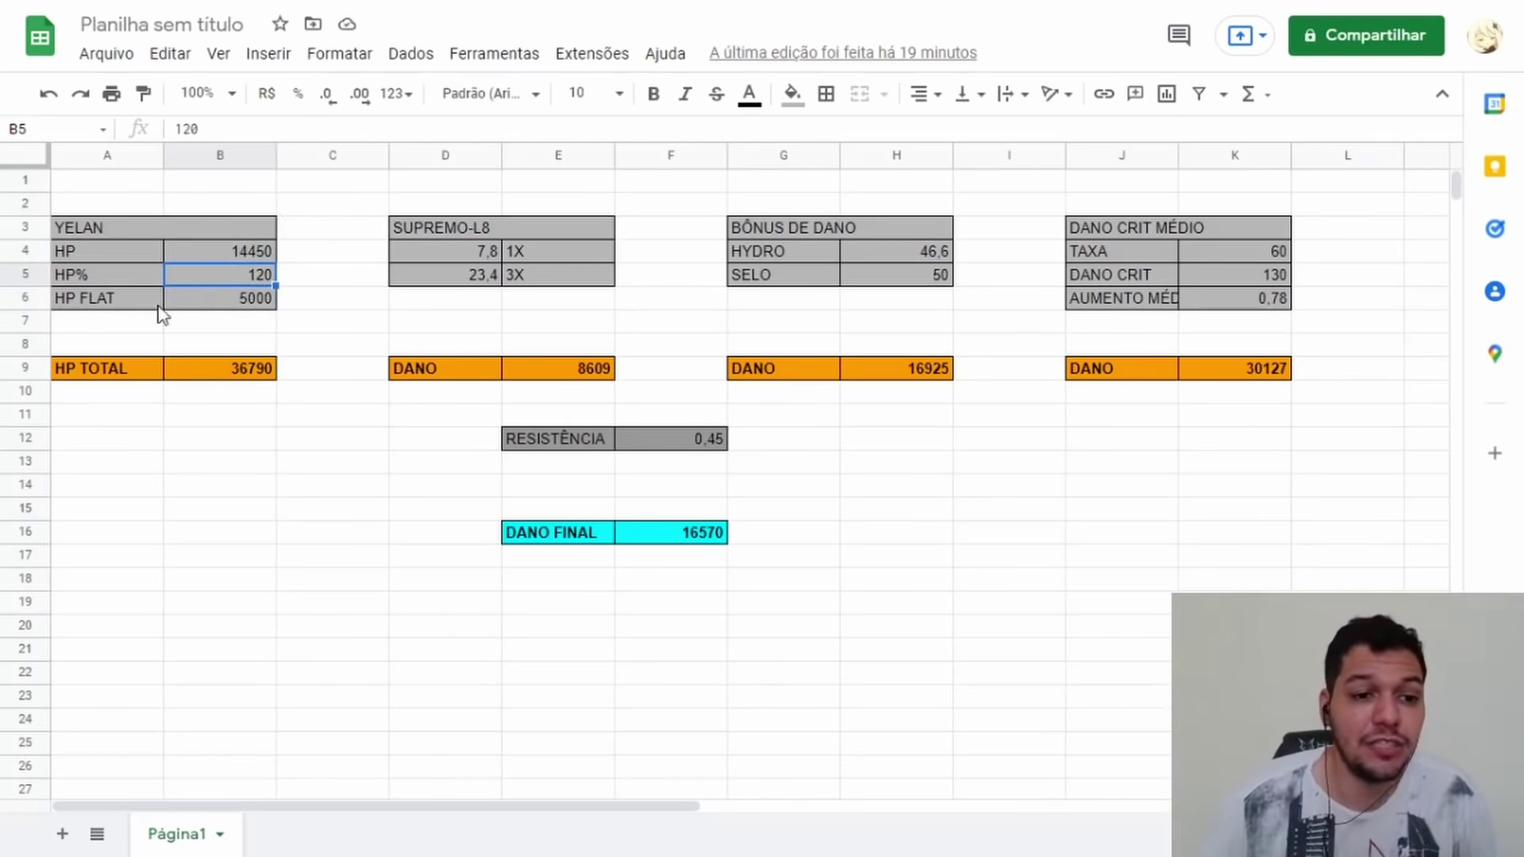
click(247, 305)
click(131, 304)
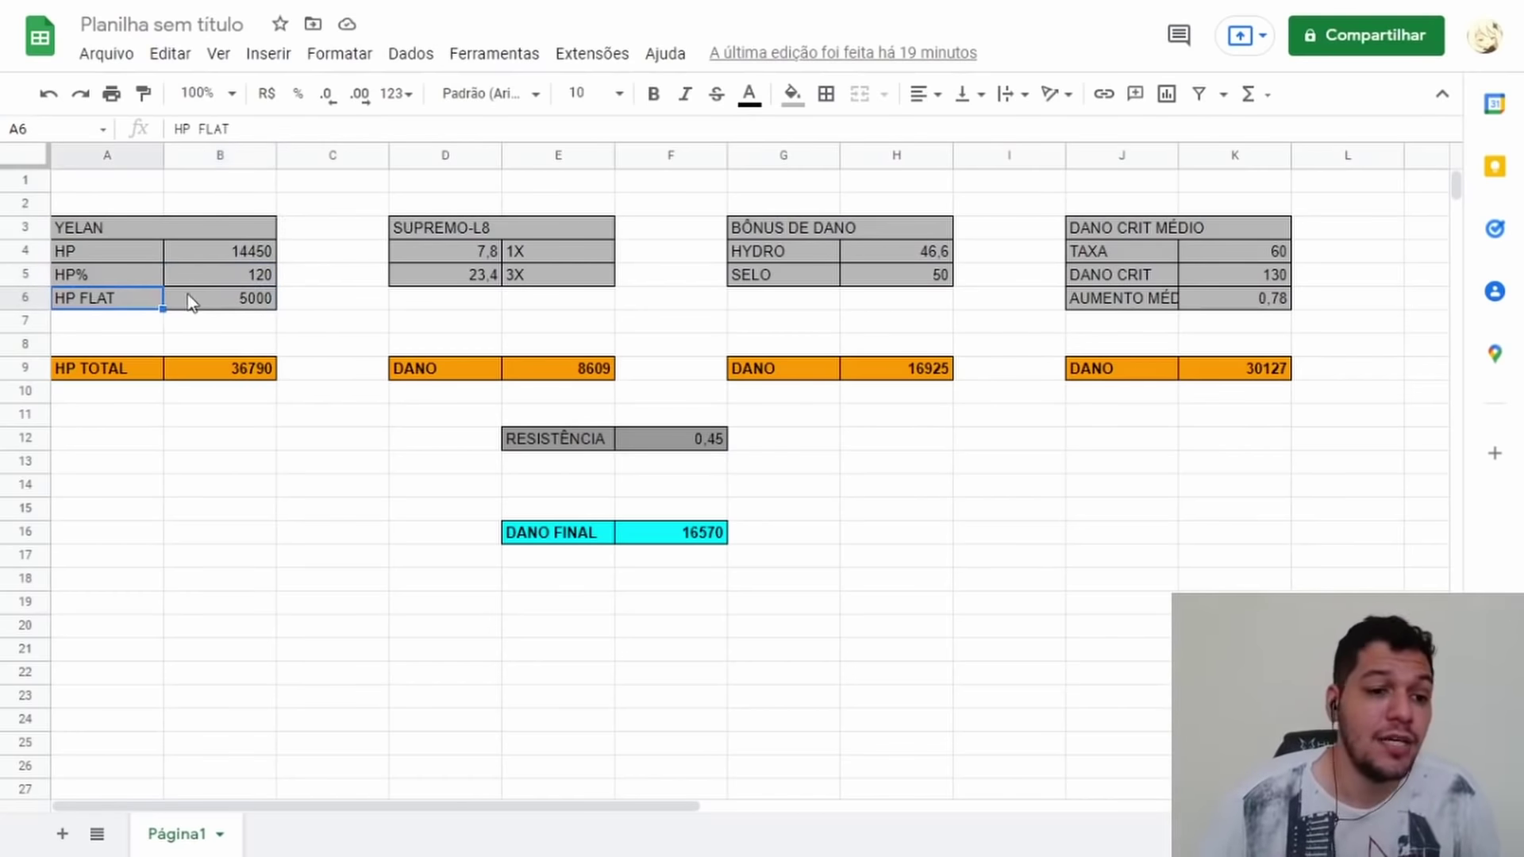
click(197, 305)
click(111, 316)
click(111, 306)
click(225, 296)
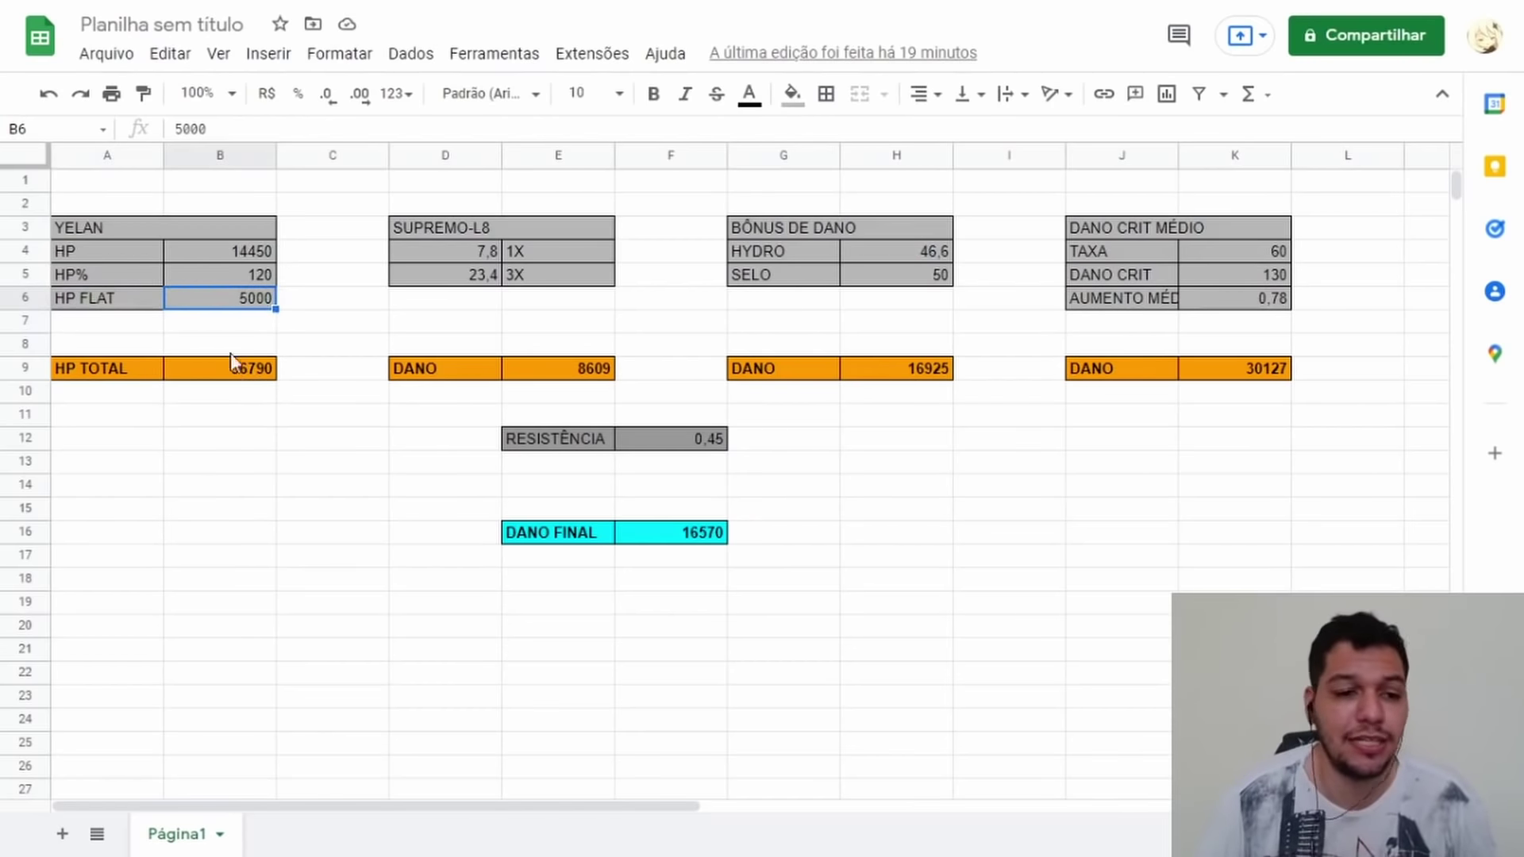
click(200, 371)
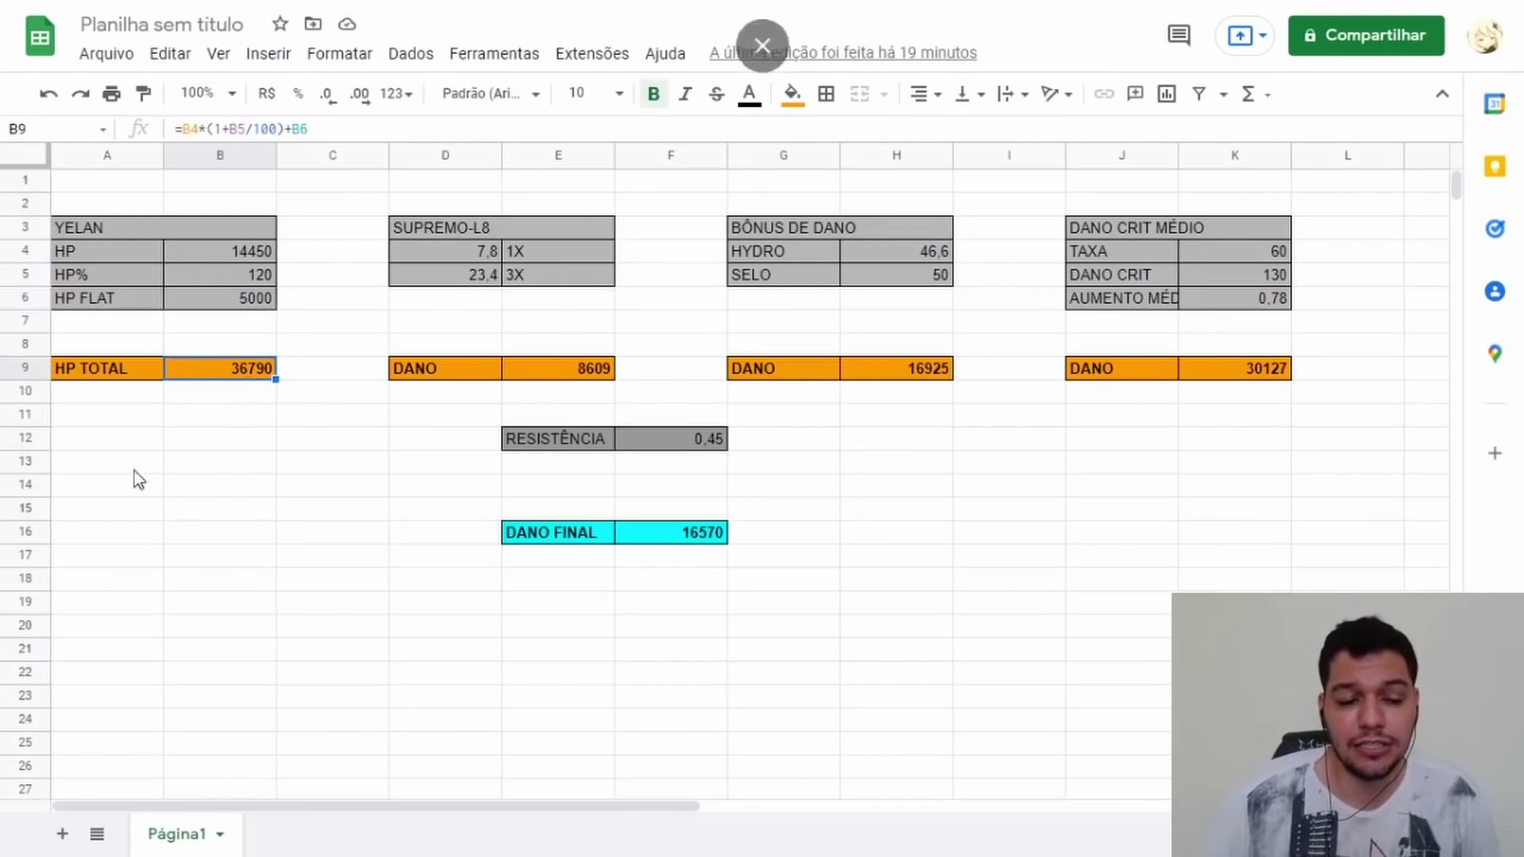
Inspect the 1X multiplier in the SUPREMO-L8 block and the DANO formula in E9.
click(457, 251)
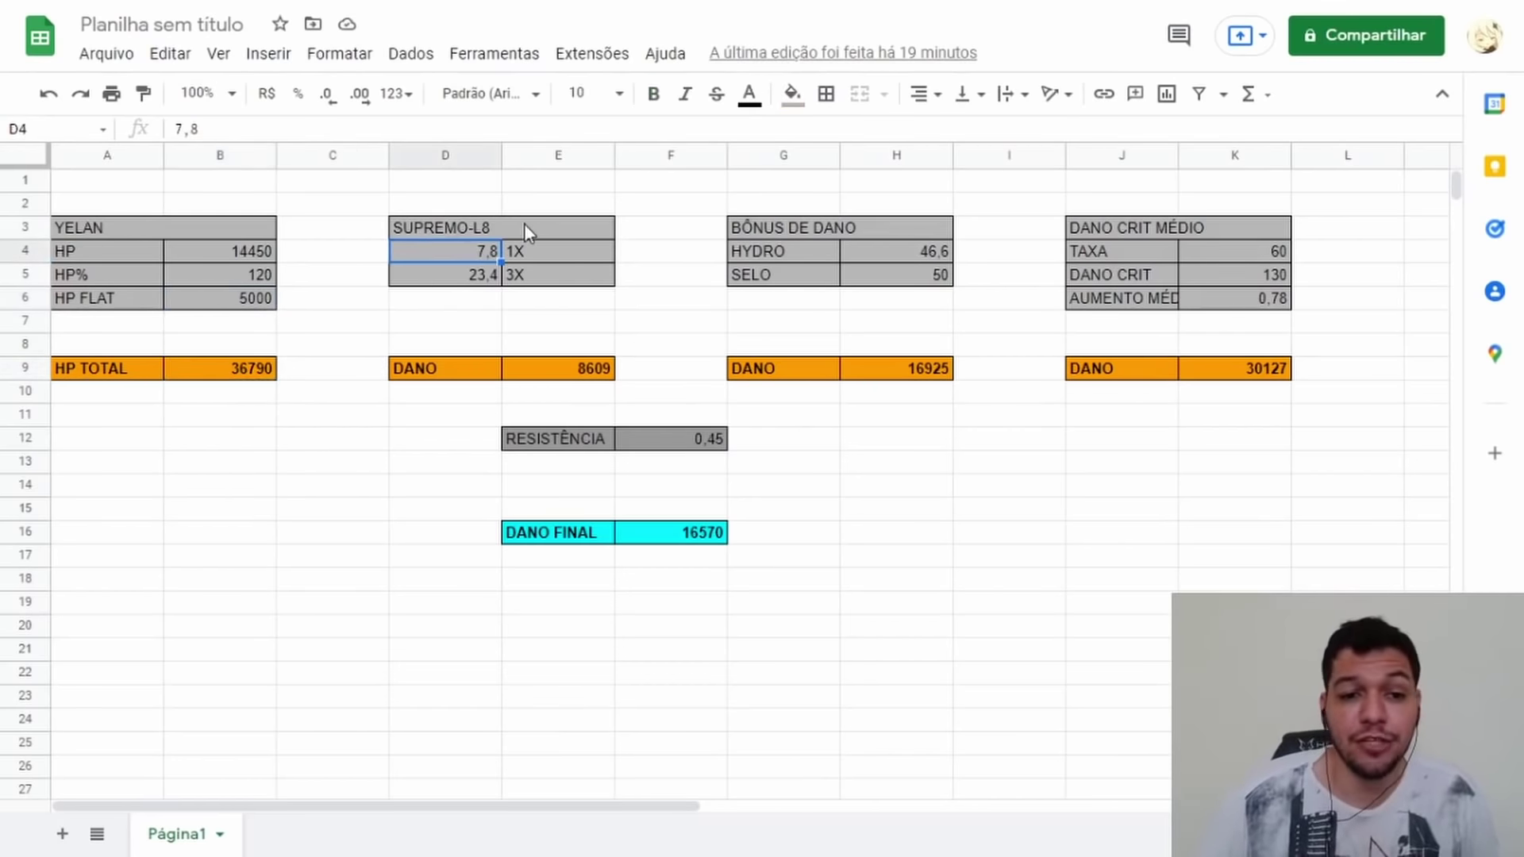
click(524, 224)
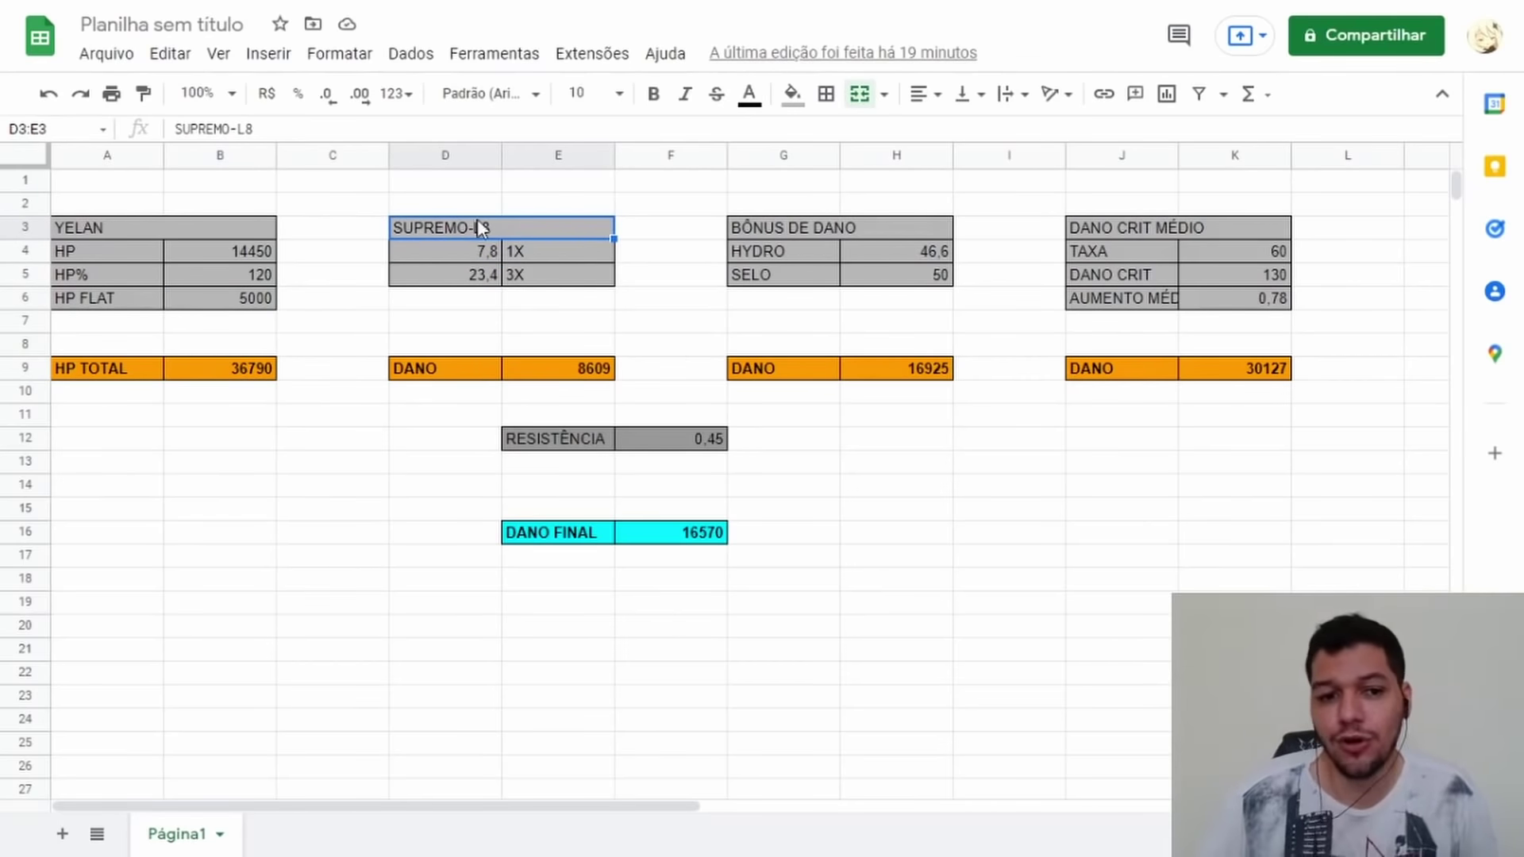
click(532, 369)
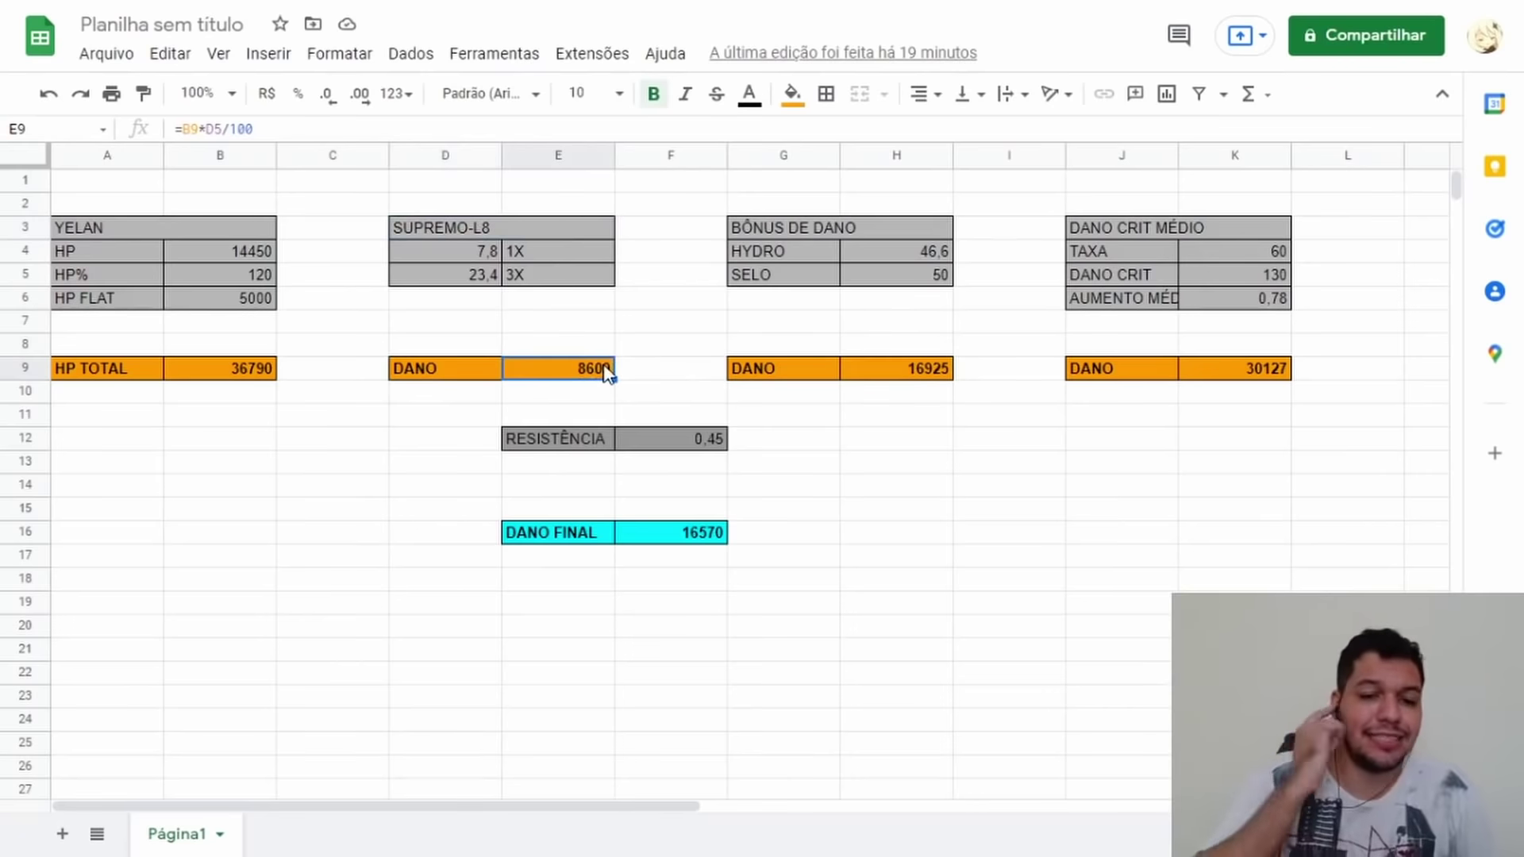
Inspect the BÔNUS DE DANO heading and its HYDRO entry in H4.
click(830, 230)
click(886, 229)
click(793, 237)
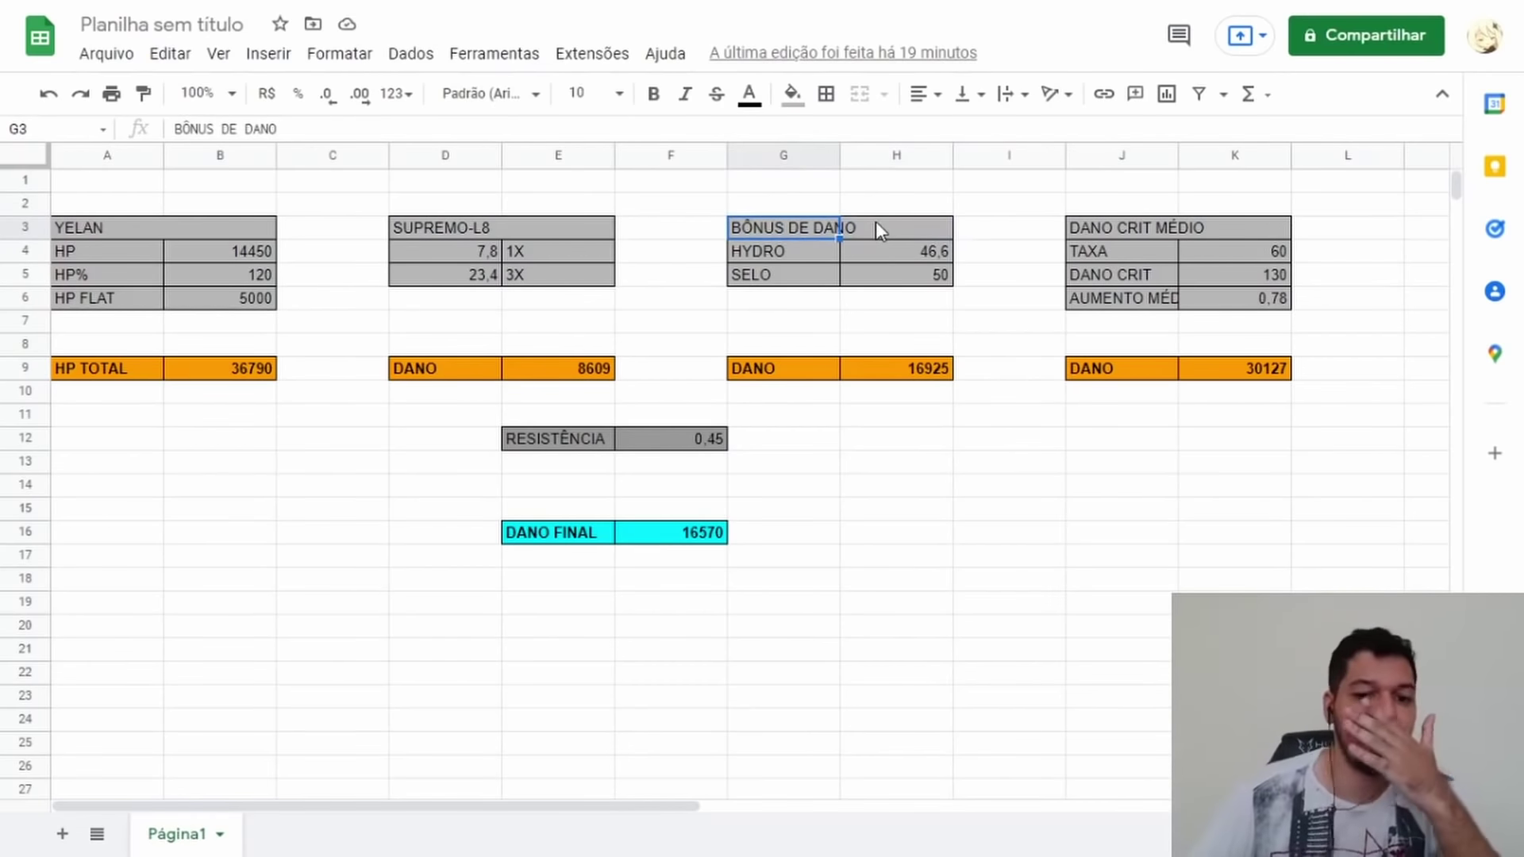
click(918, 252)
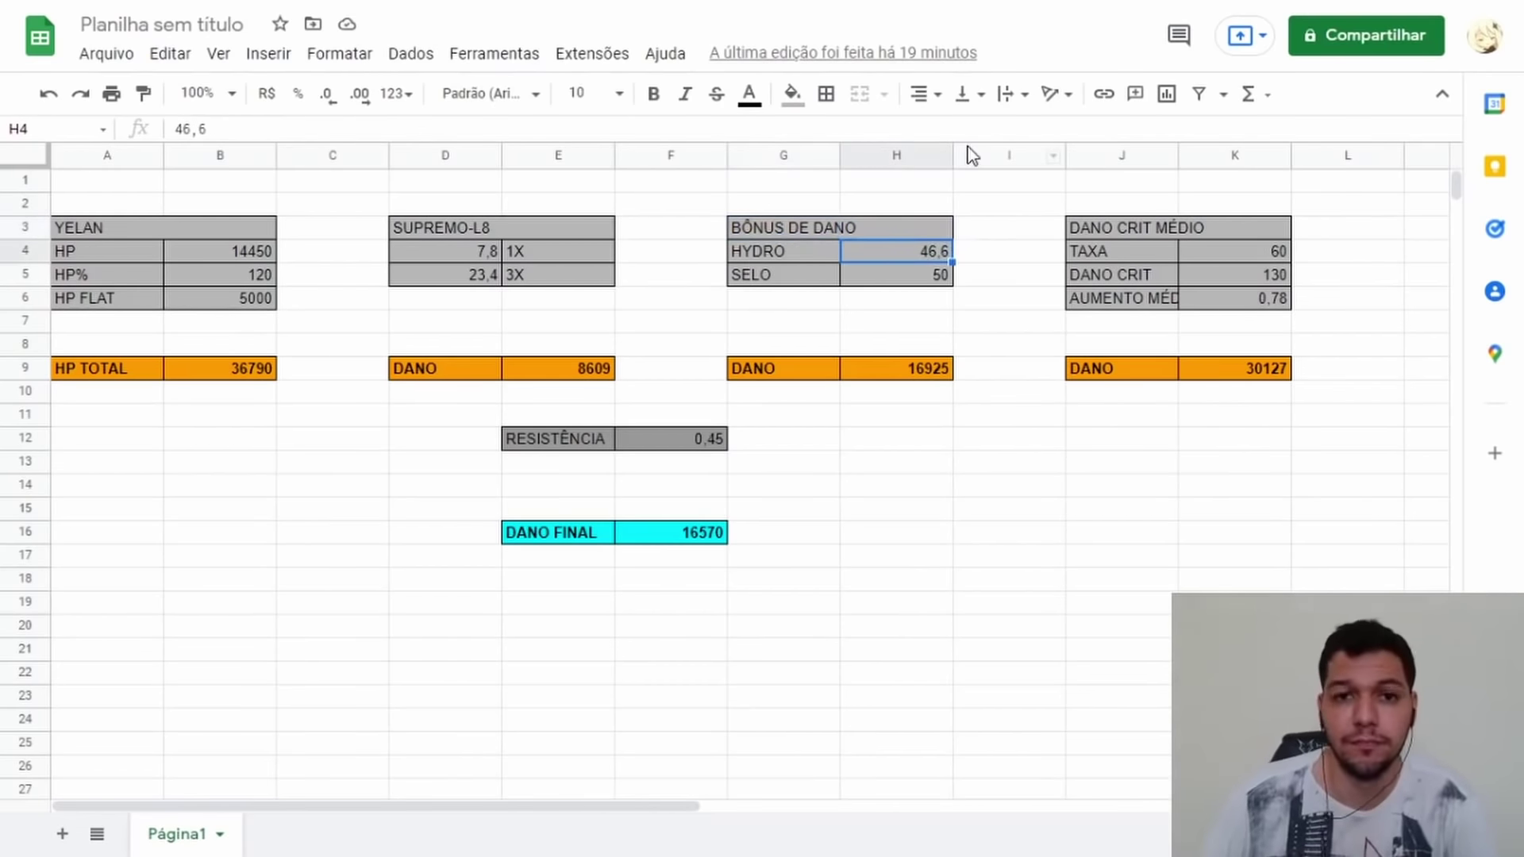
Examine the SELO label and its bonus entry in row 5 of the BÔNUS DE DANO block.
click(791, 280)
click(930, 282)
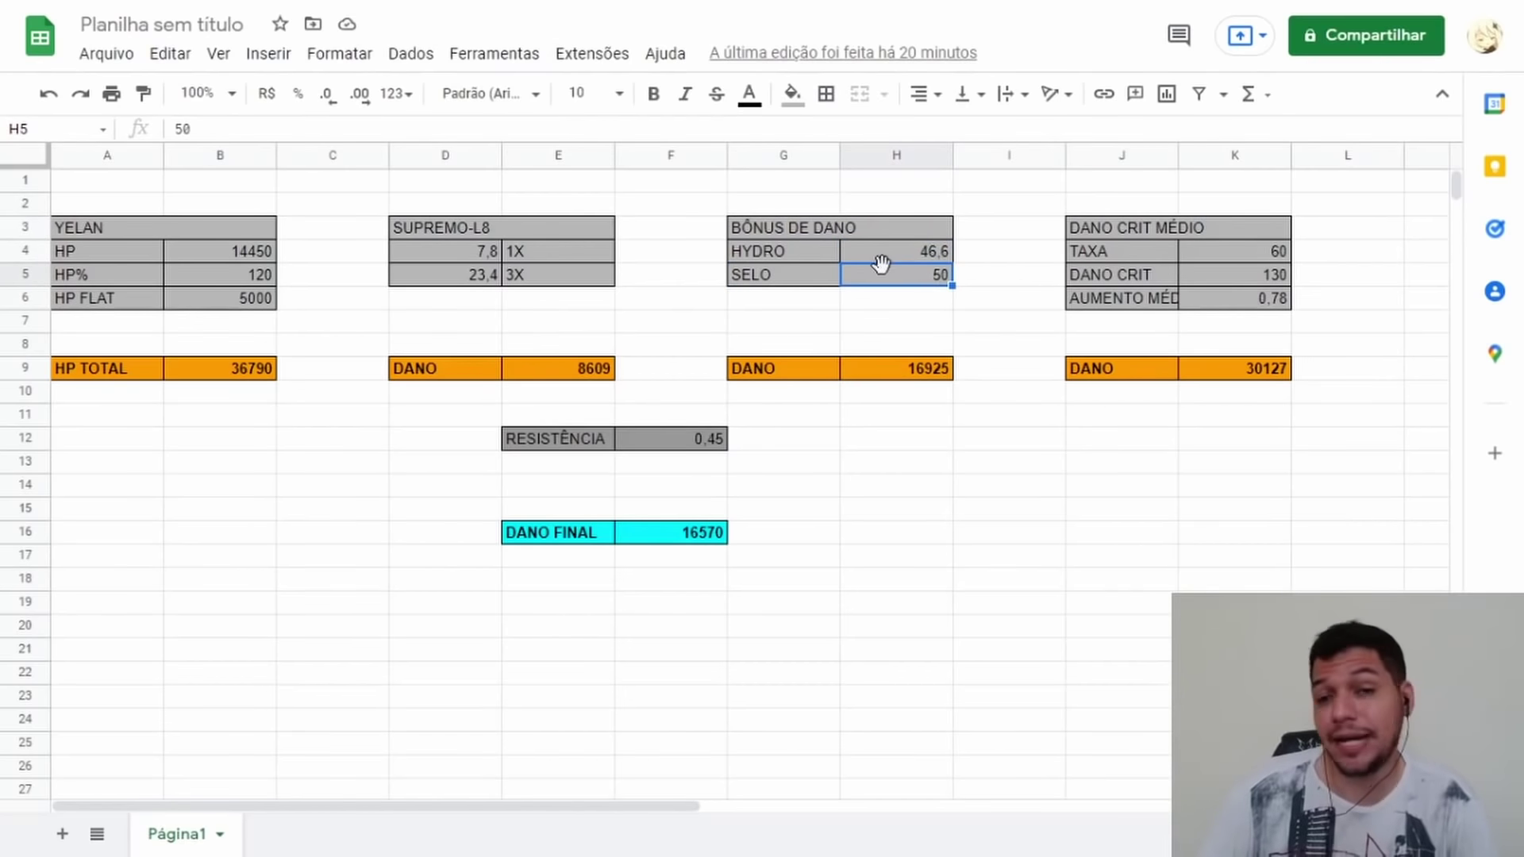
click(192, 607)
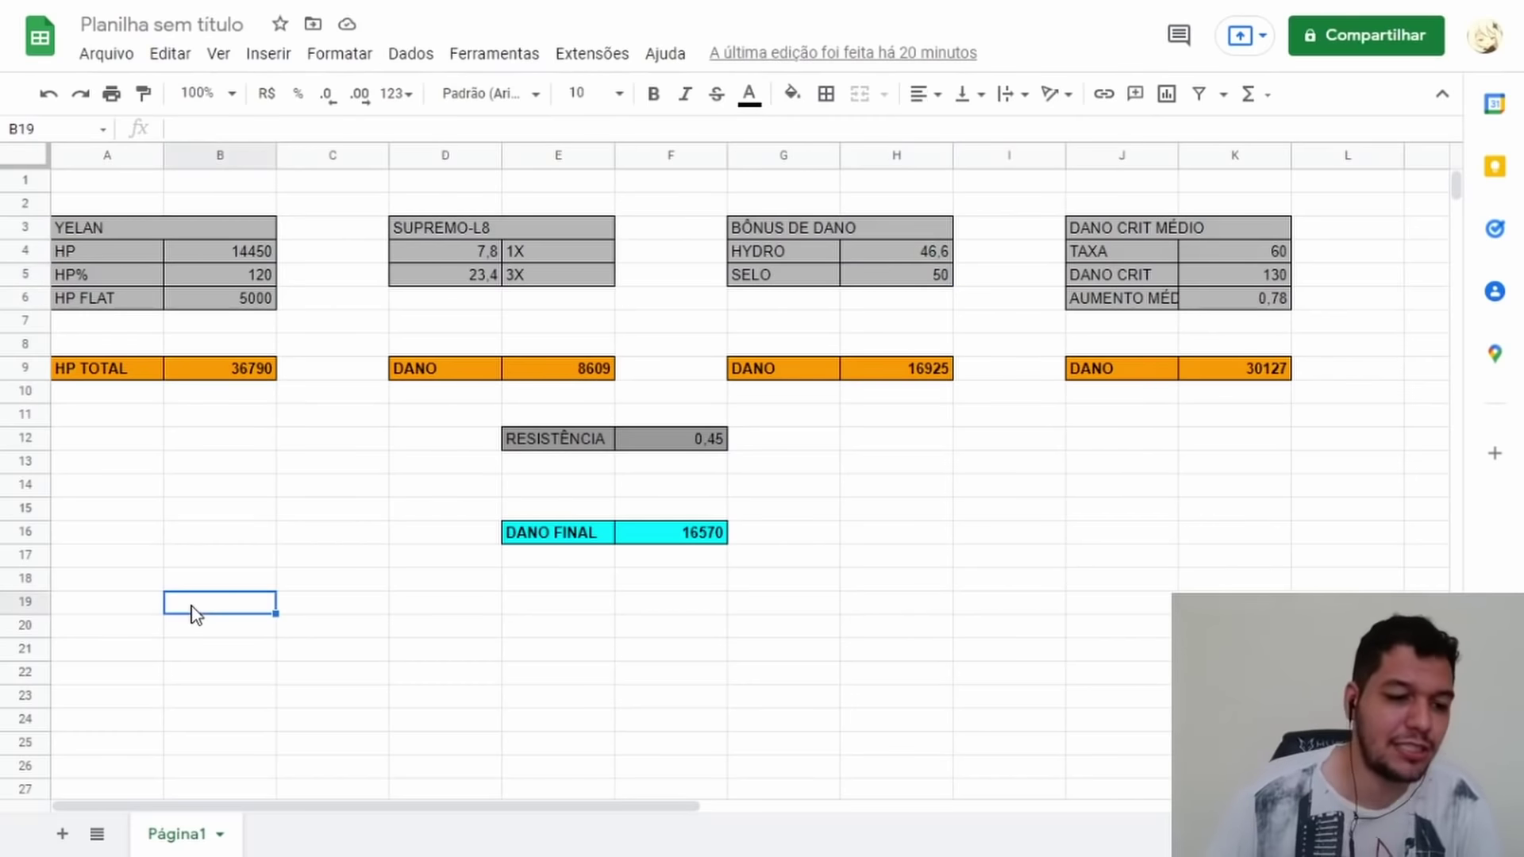
click(816, 279)
click(921, 278)
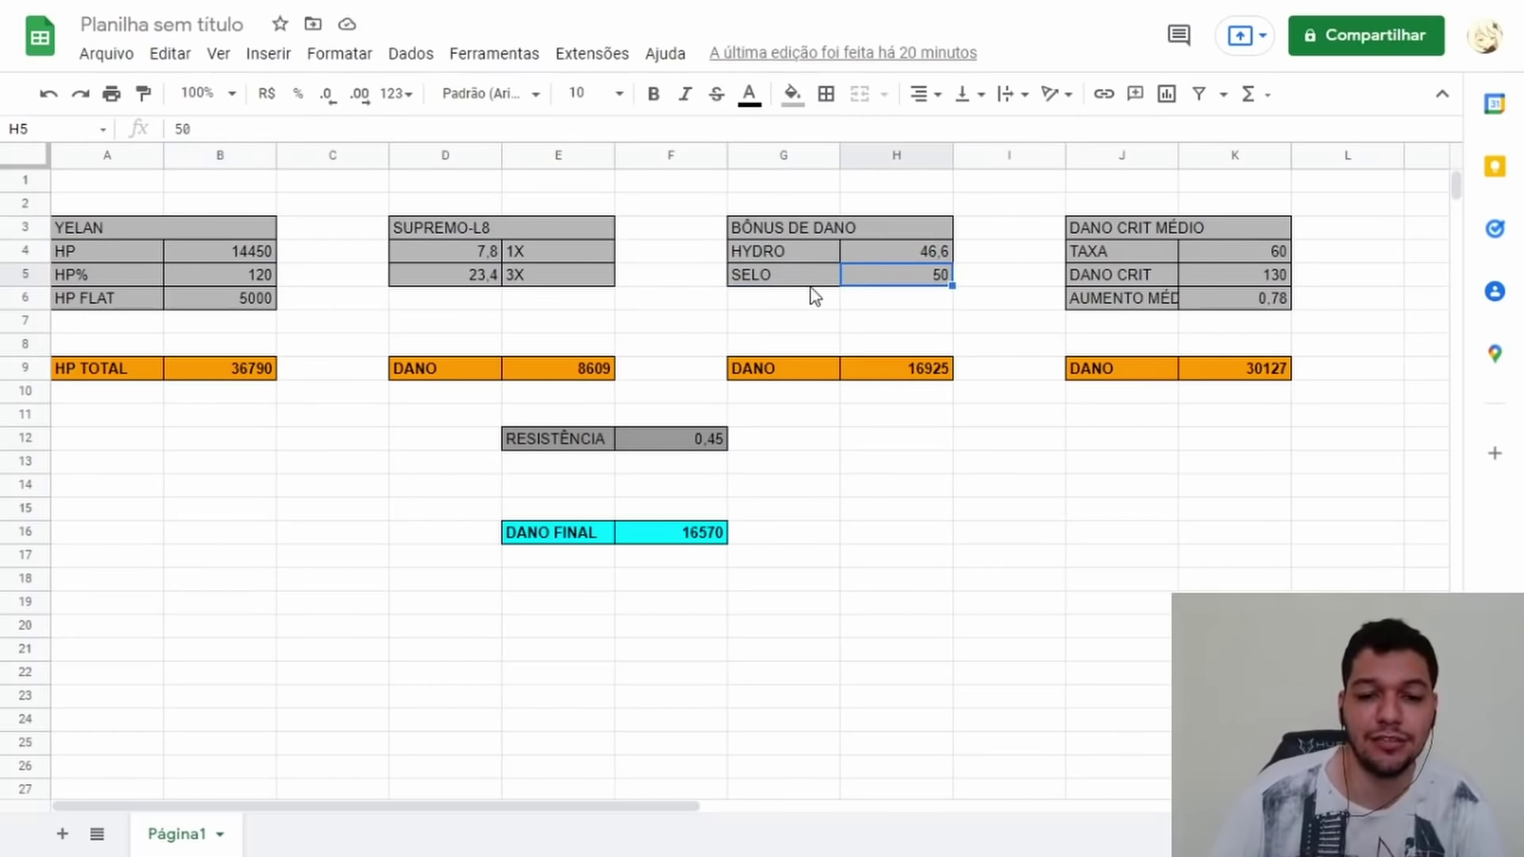
click(811, 282)
click(1169, 633)
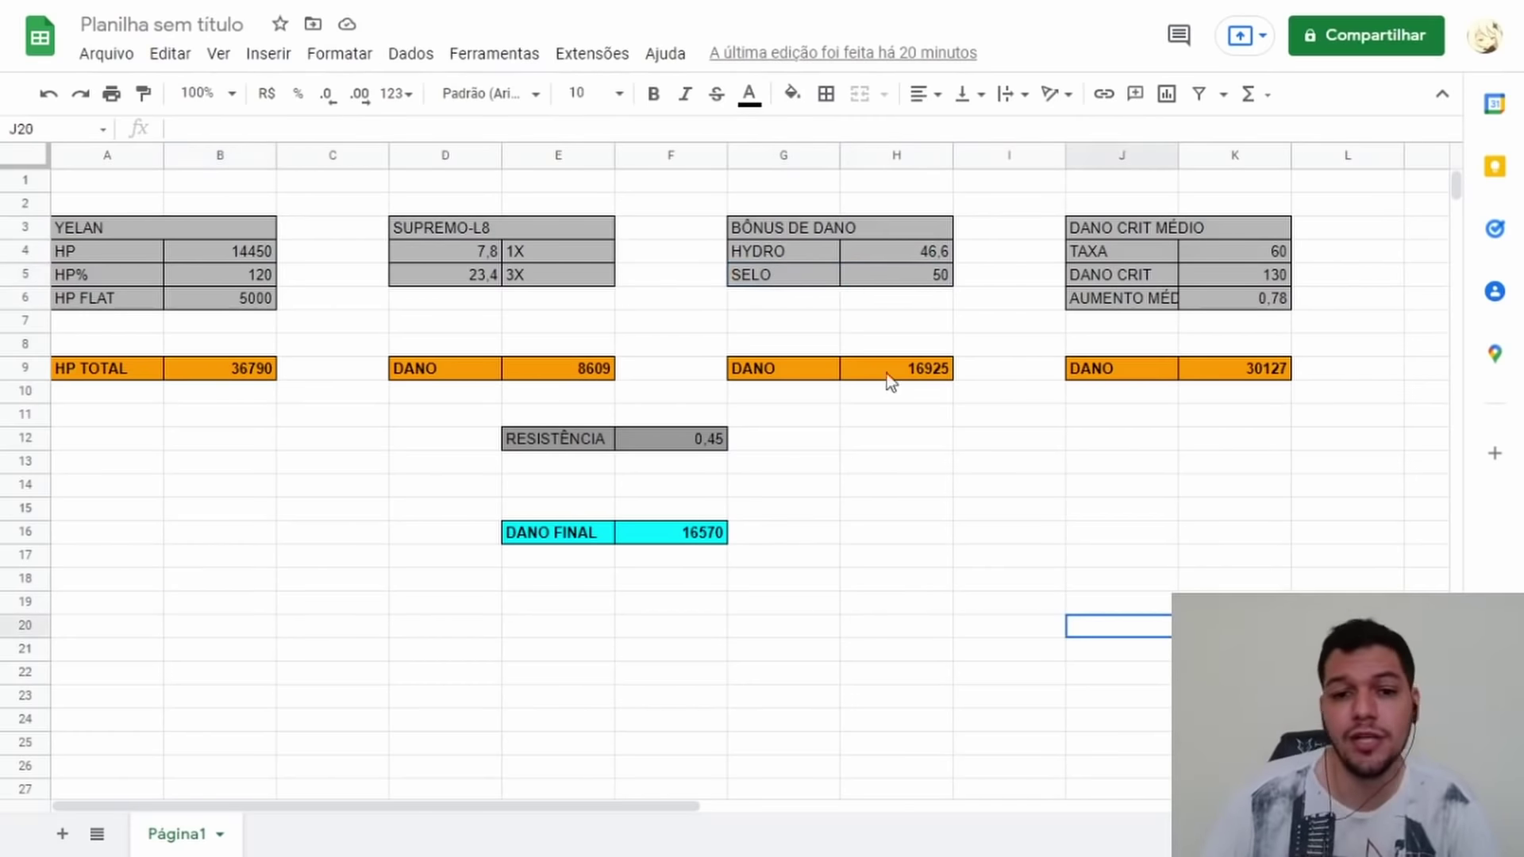
click(831, 274)
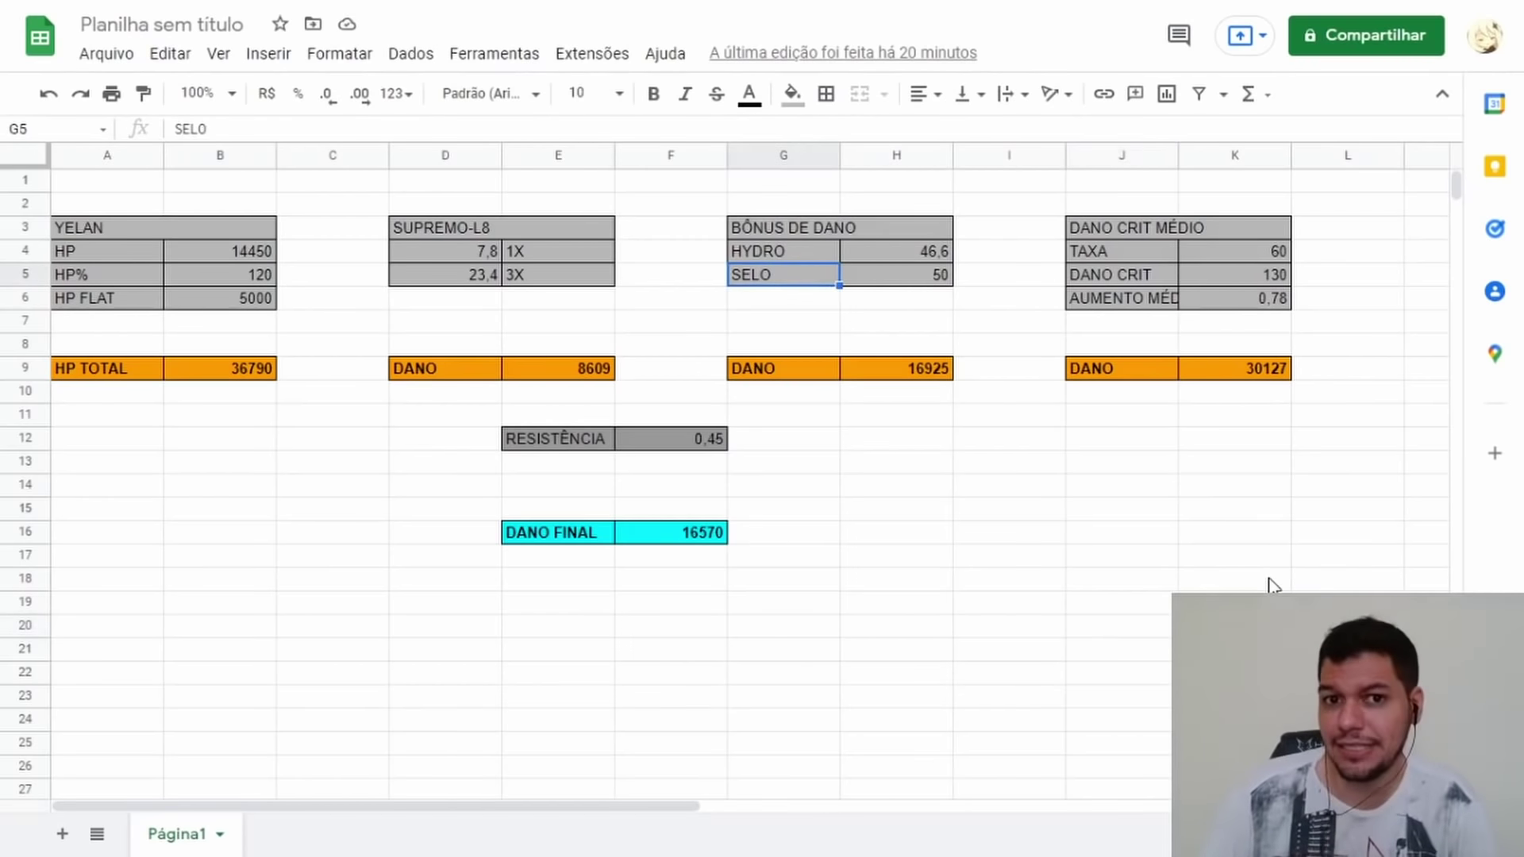
Inspect the SELO bonus in H5, plus the heading and TAXA label of the DANO CRIT MÉDIO block.
click(932, 282)
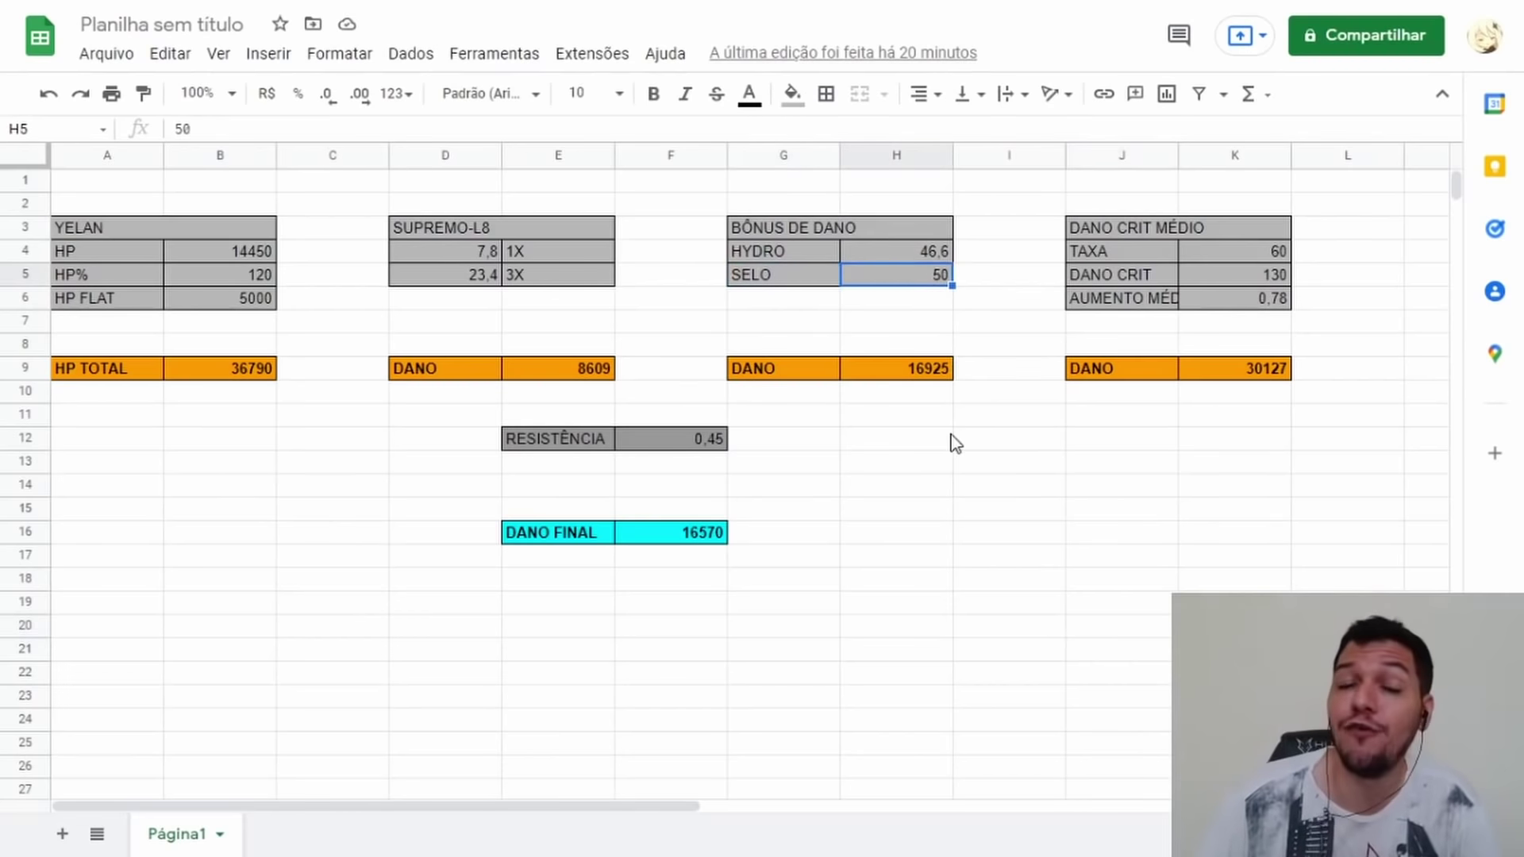
click(1044, 607)
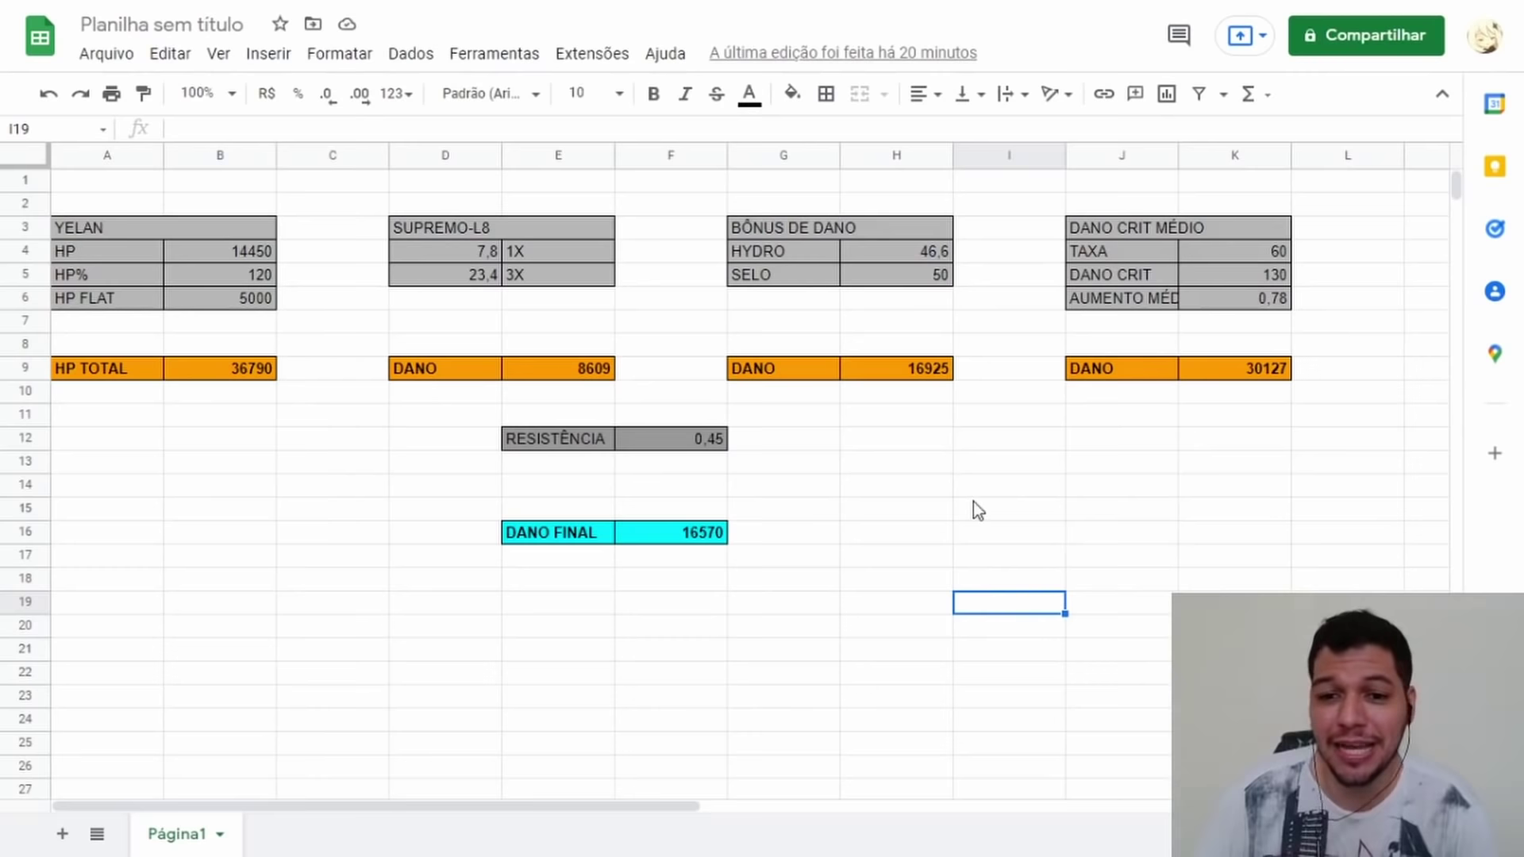
click(1130, 230)
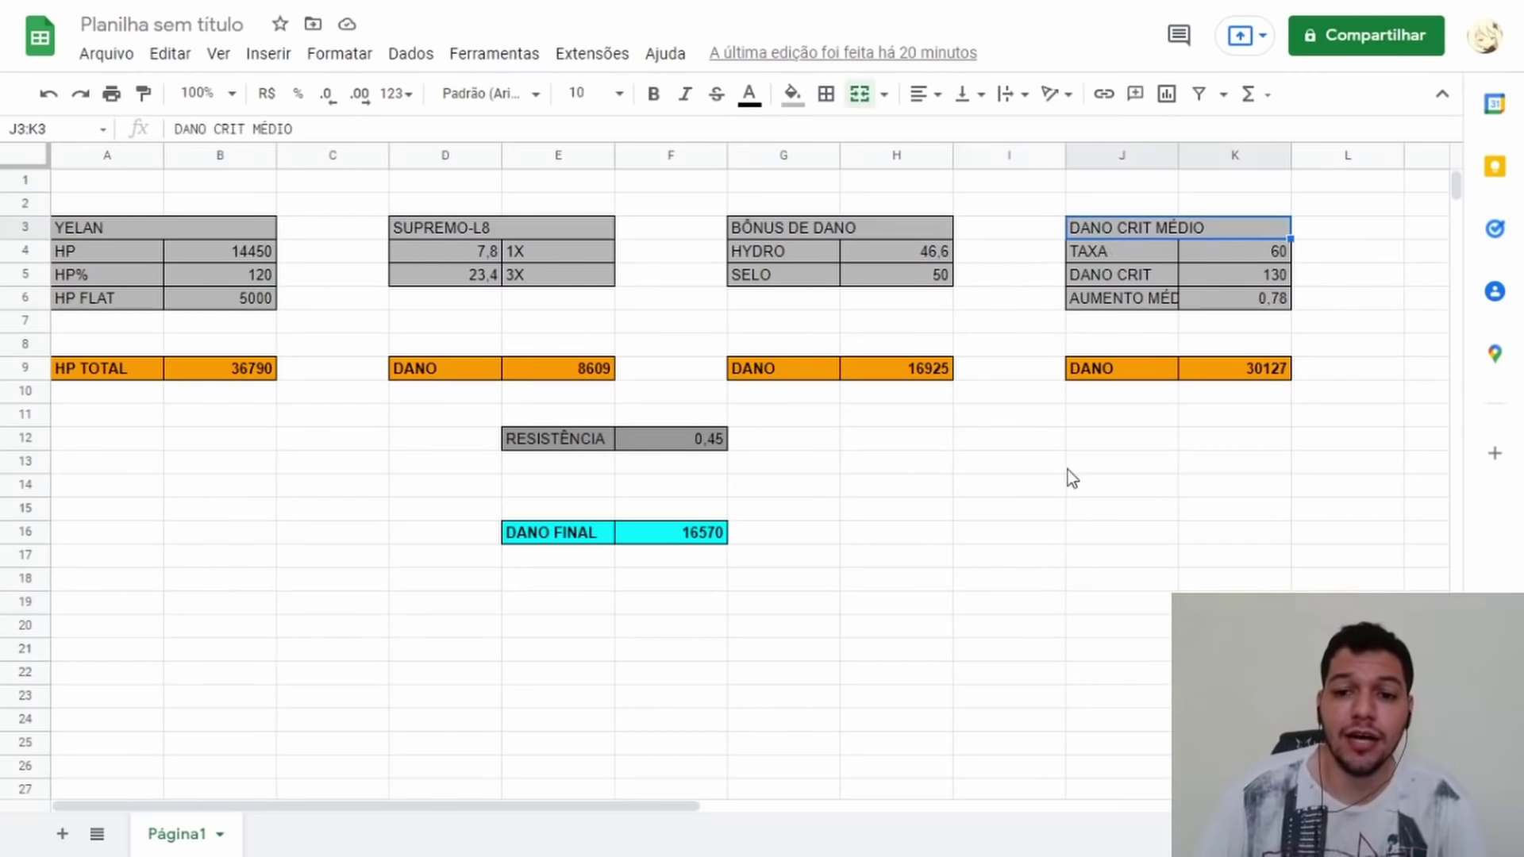
click(1126, 255)
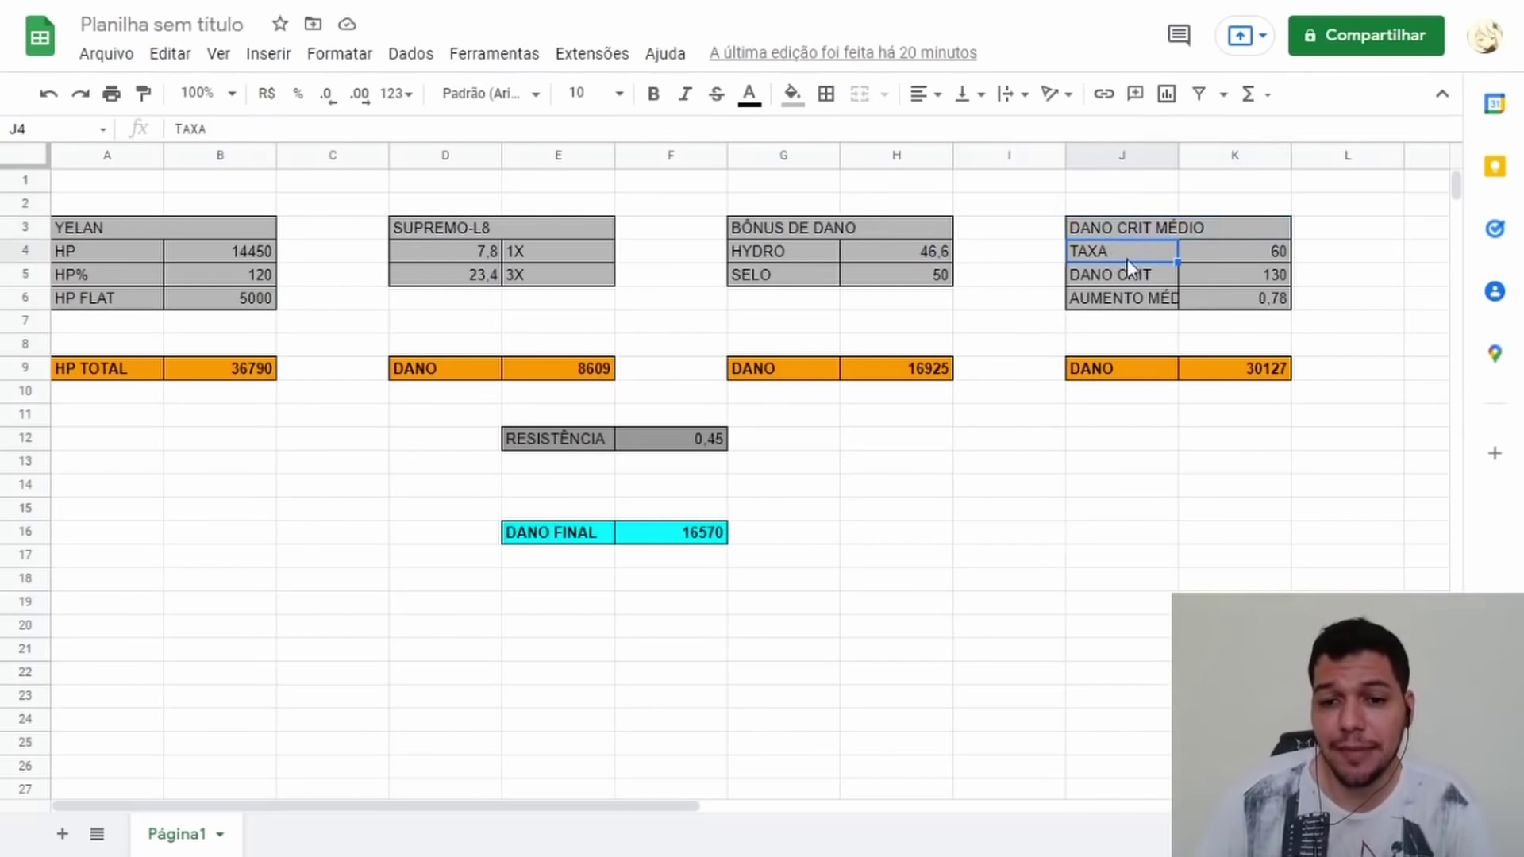
Inspect the DANO result of the BÔNUS DE DANO block in H9.
click(914, 374)
click(908, 437)
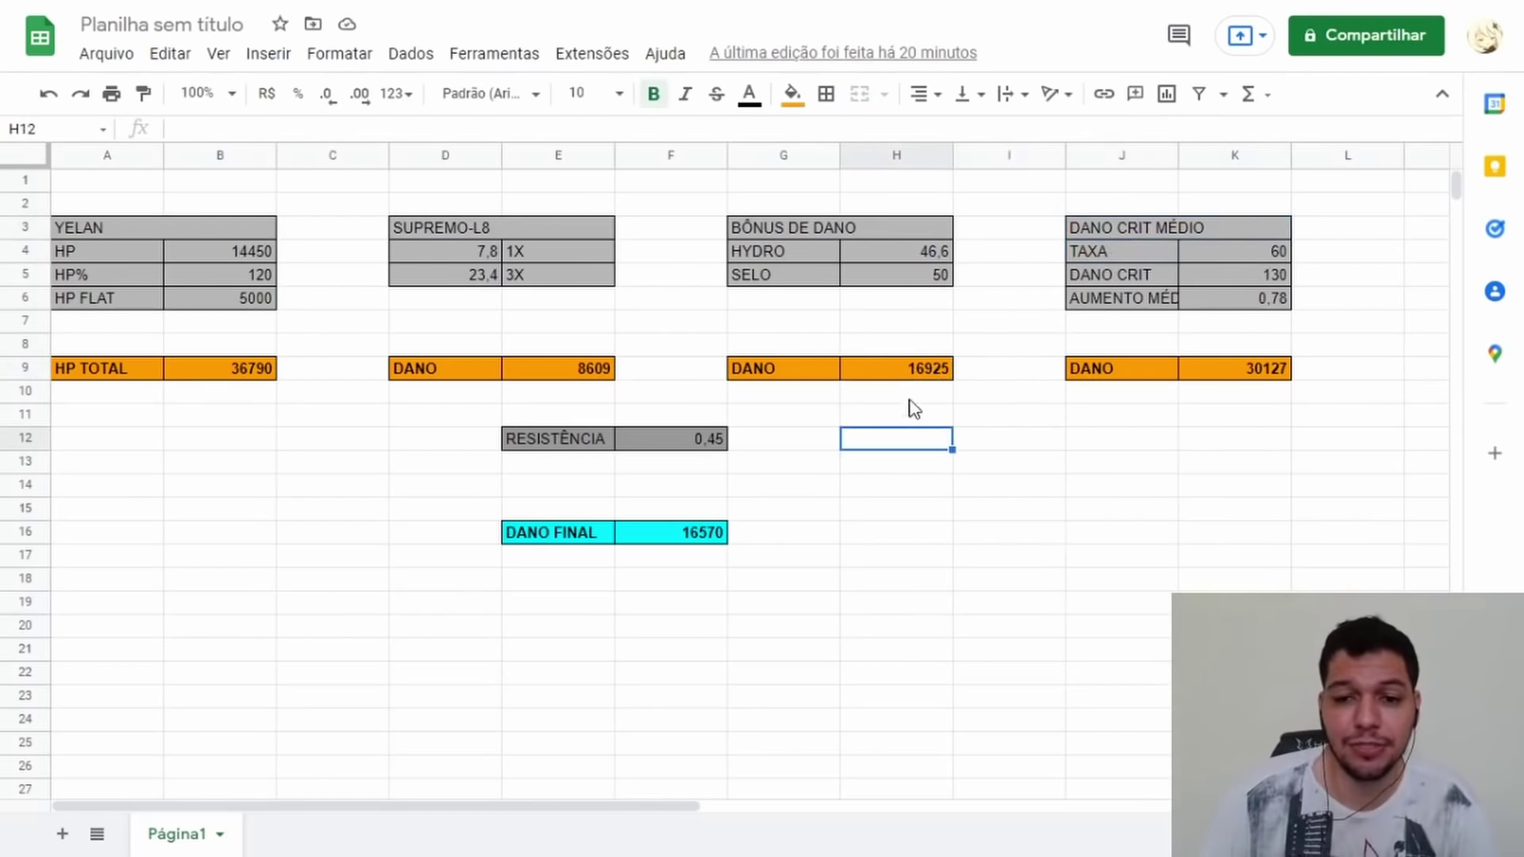
click(911, 373)
Examine the TAXA and DANO CRIT entries in K4 and K5, and the formulas in K6 and K9 that use them.
click(1248, 252)
click(1256, 280)
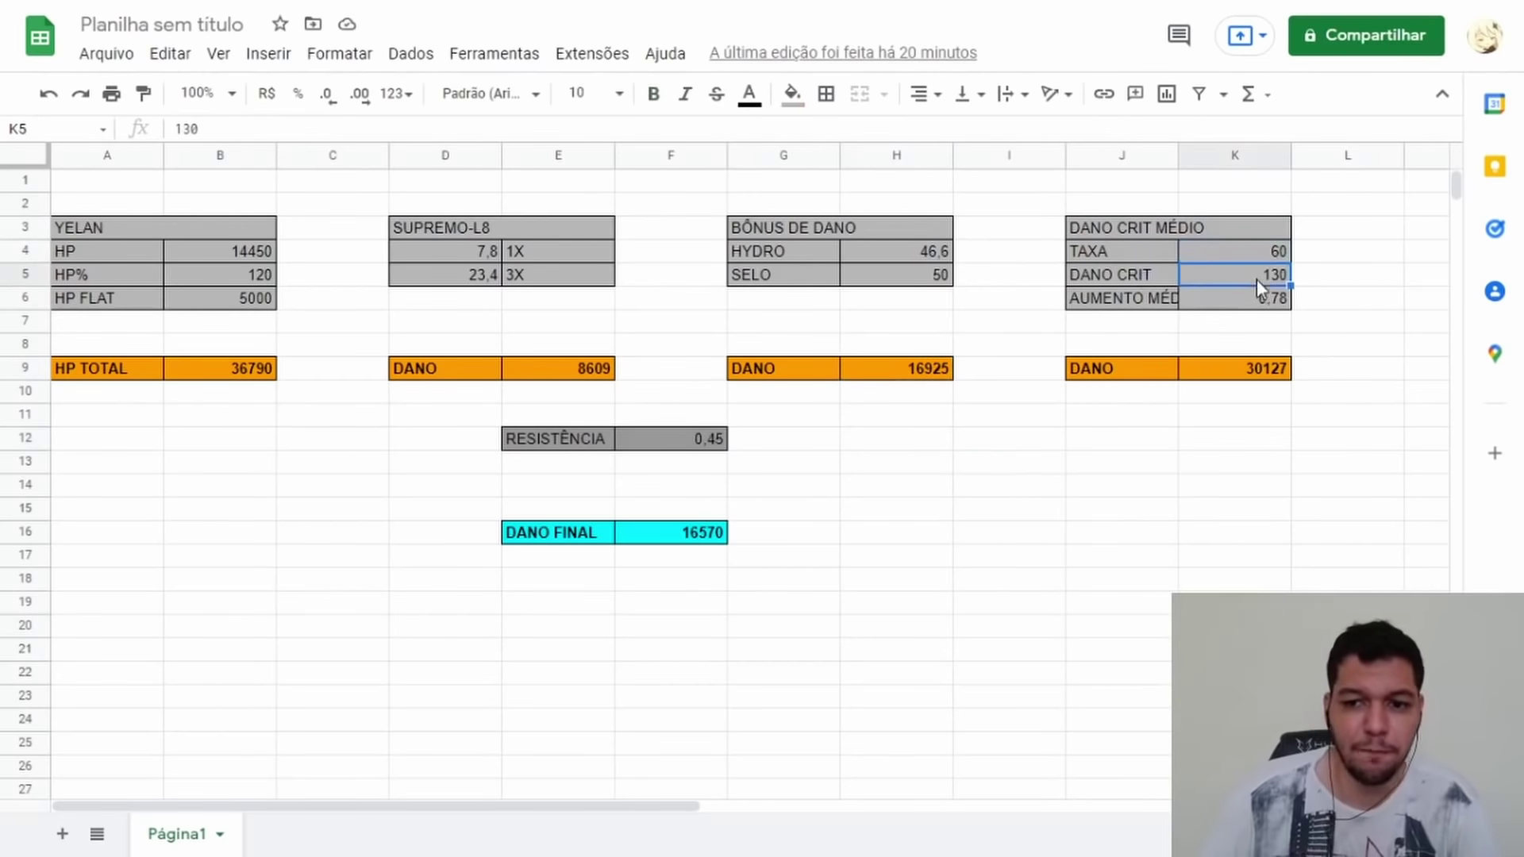
click(1263, 254)
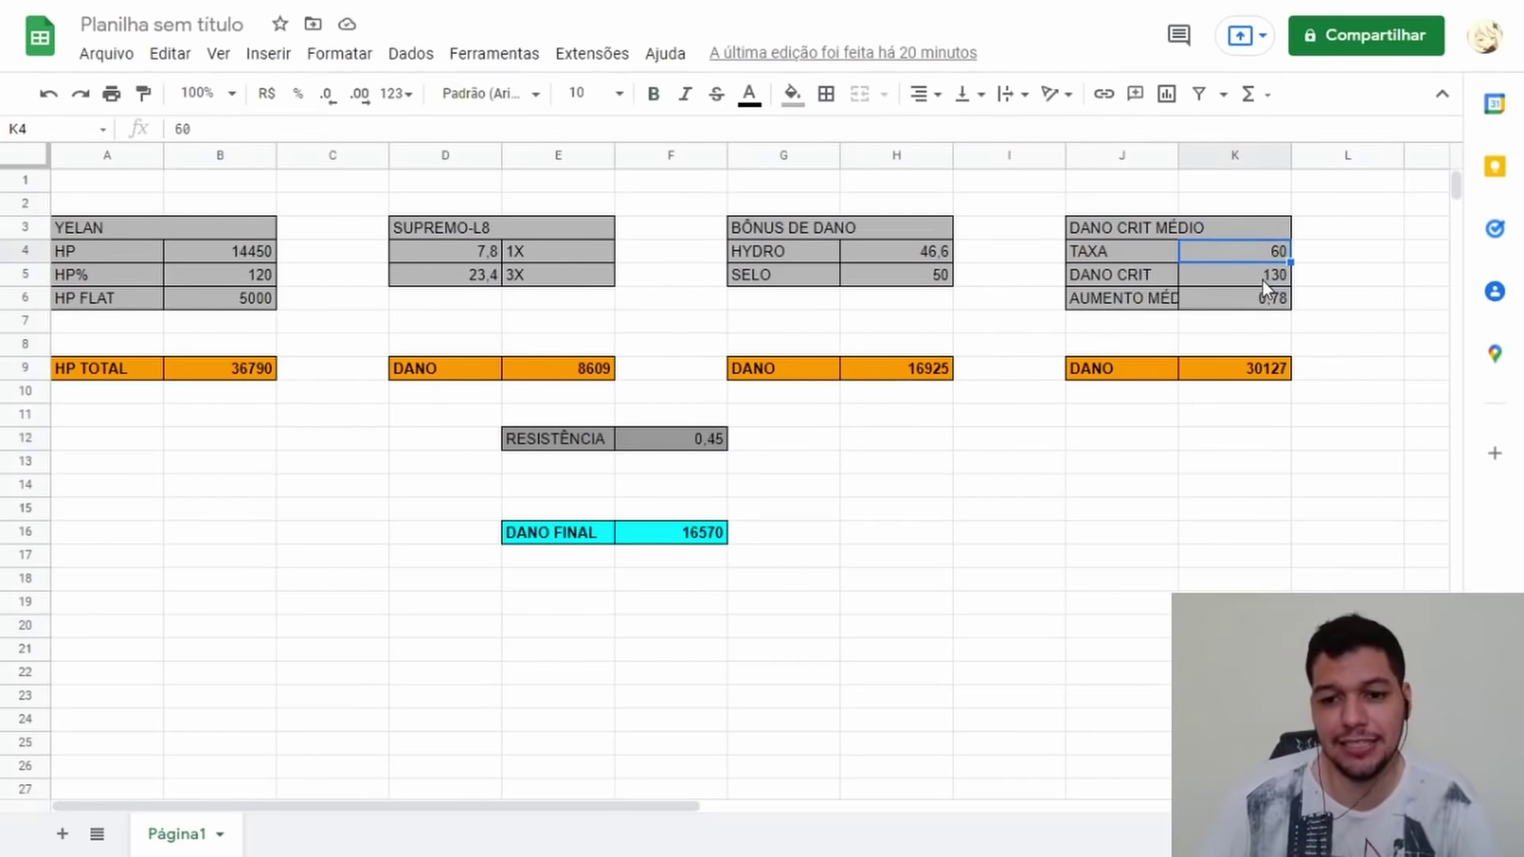
click(1263, 279)
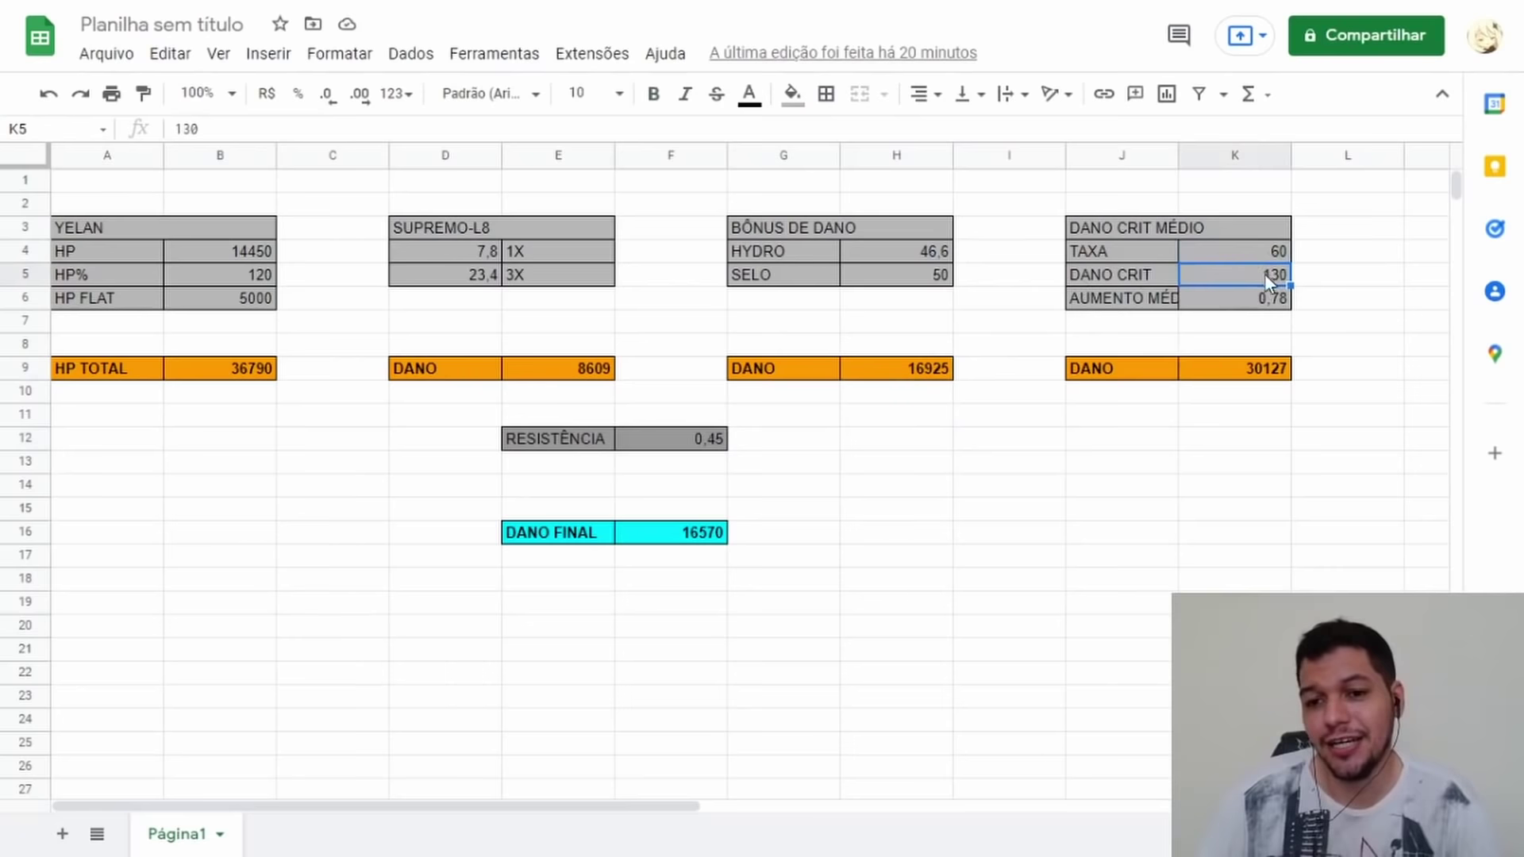
click(1272, 303)
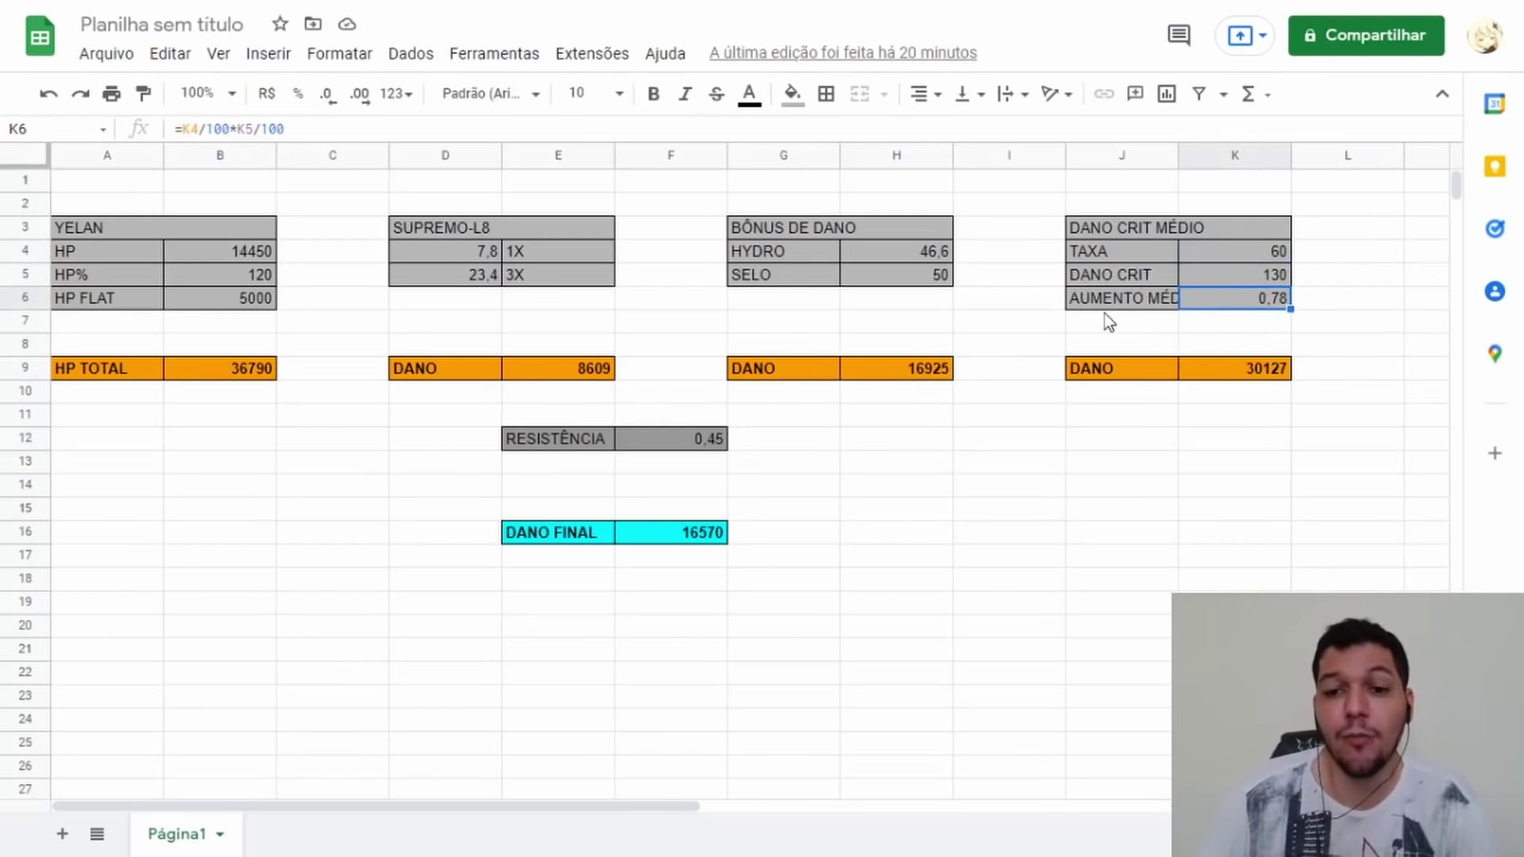
click(1241, 370)
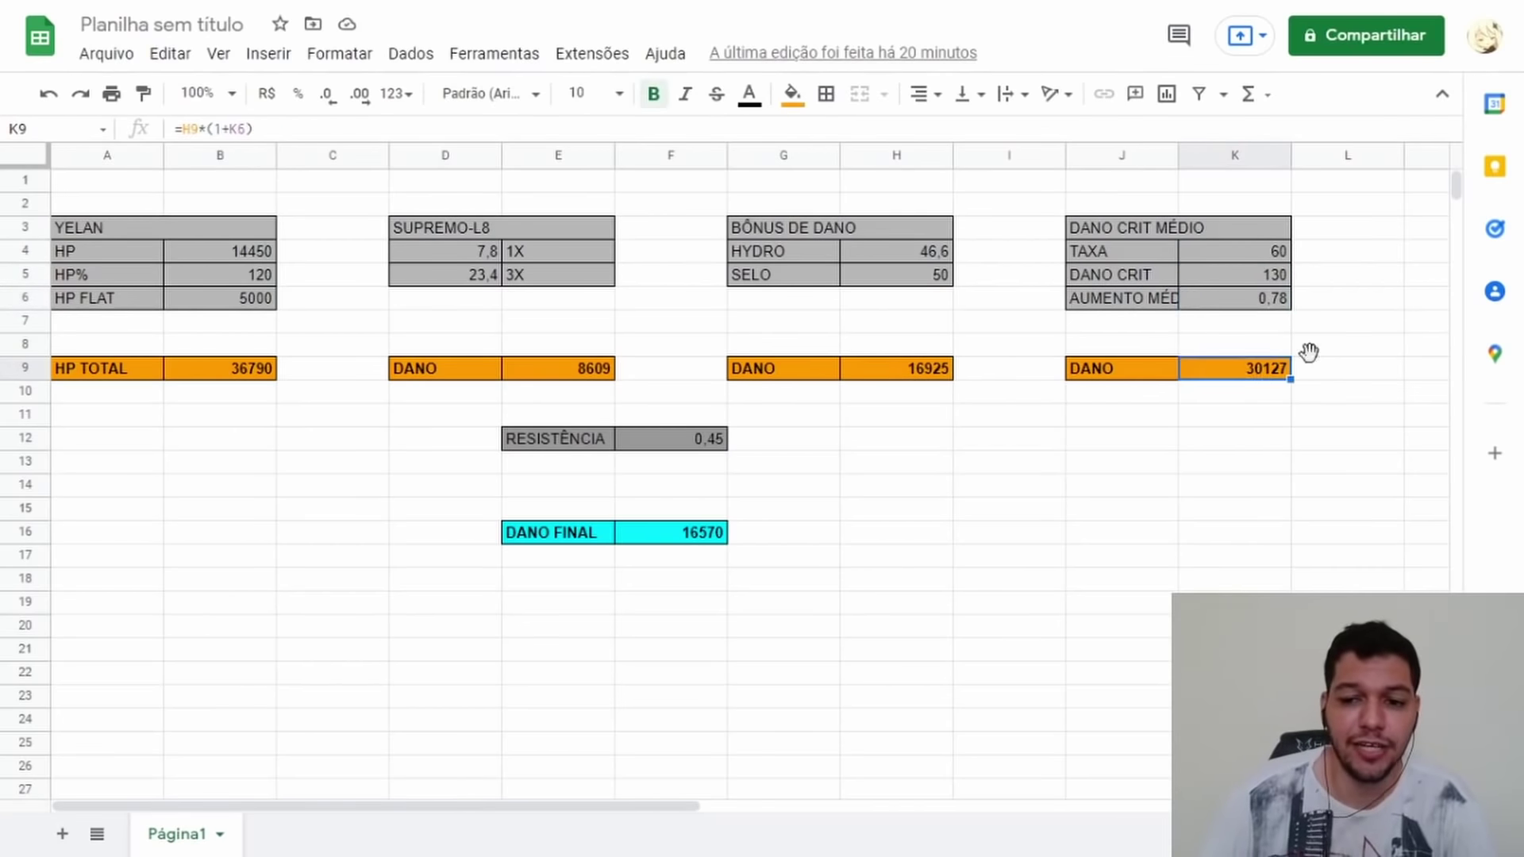
Inspect the RESISTÊNCIA entry in F12 and the DANO FINAL formula in F16.
click(722, 433)
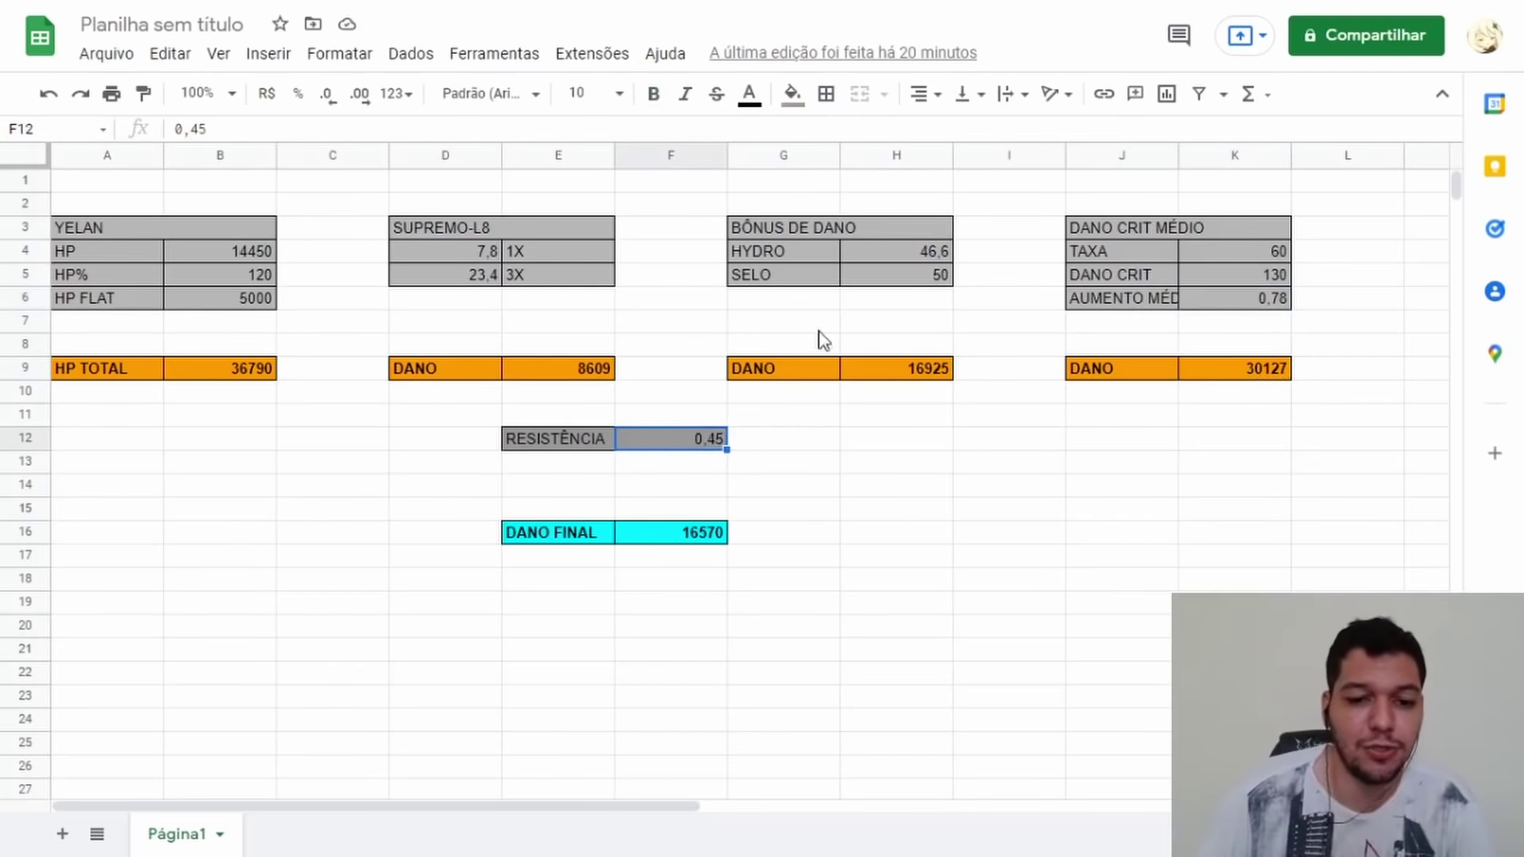
click(741, 648)
click(708, 540)
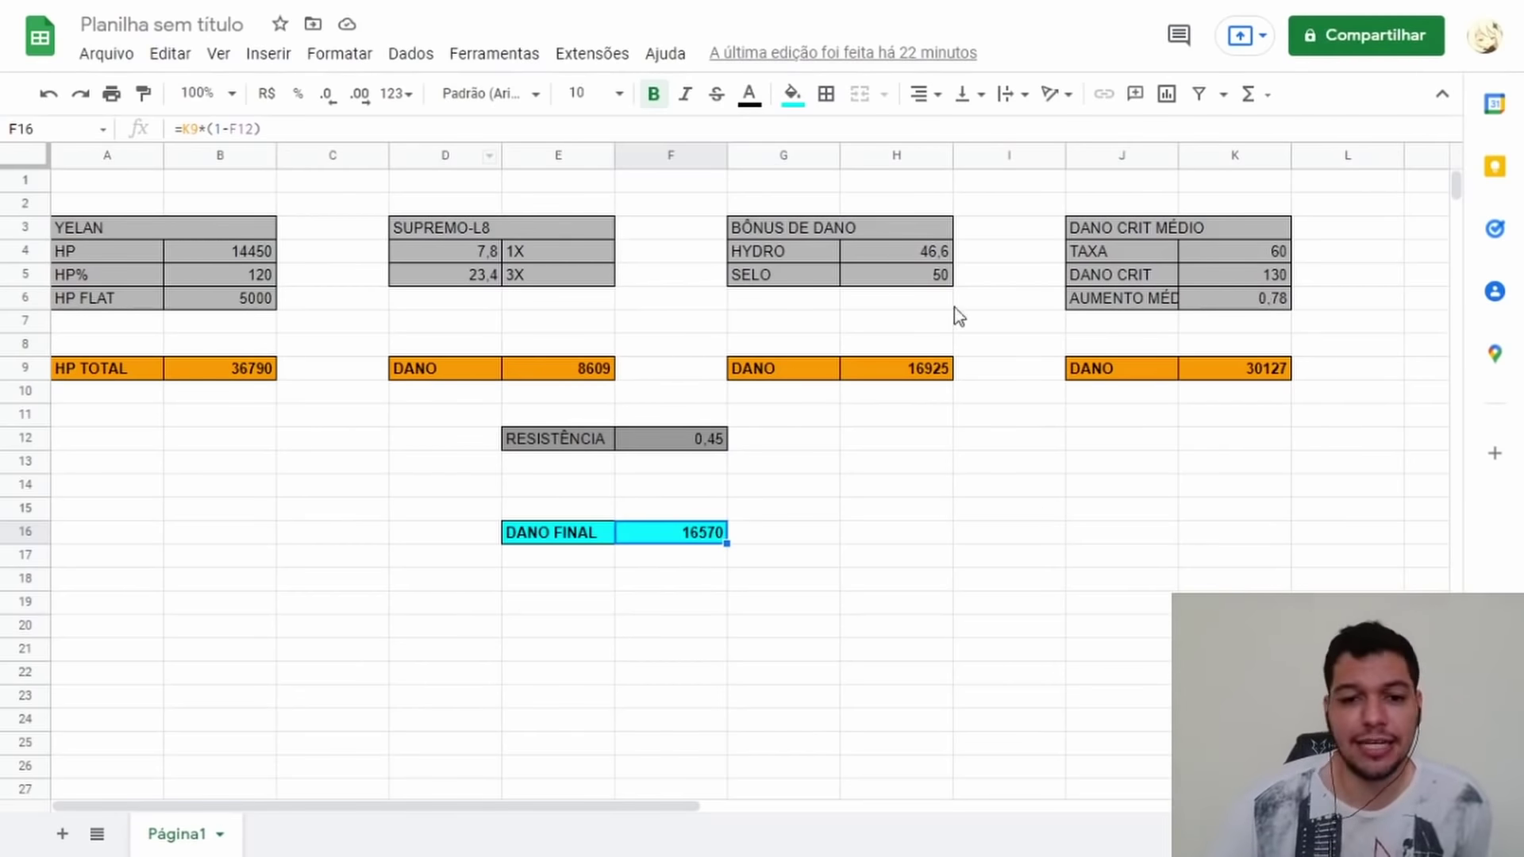
Recheck the SELO bonus entry in H5 of the BÔNUS DE DANO block.
click(939, 278)
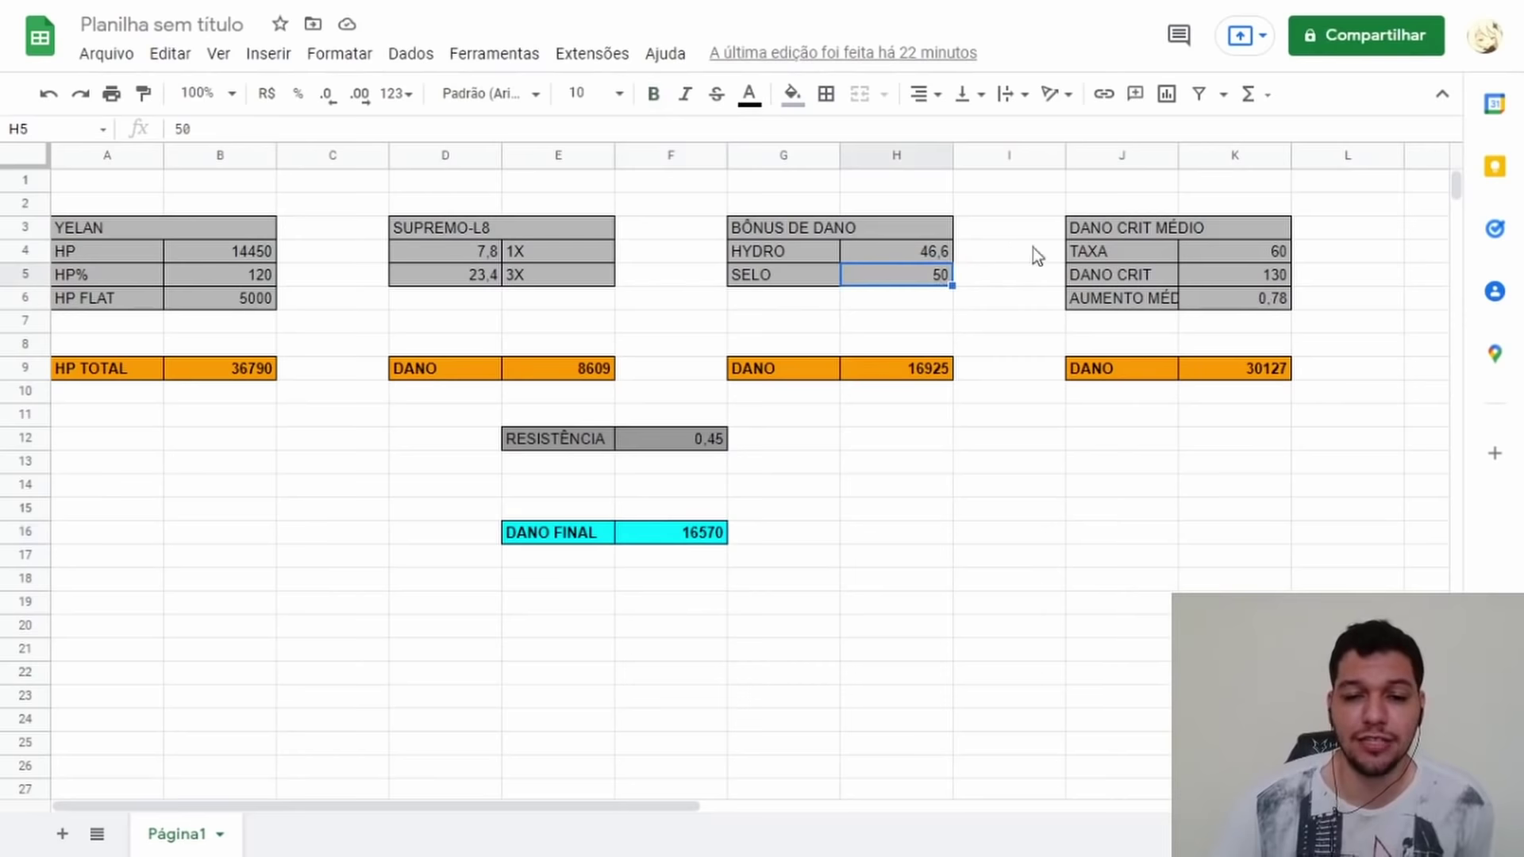
click(962, 698)
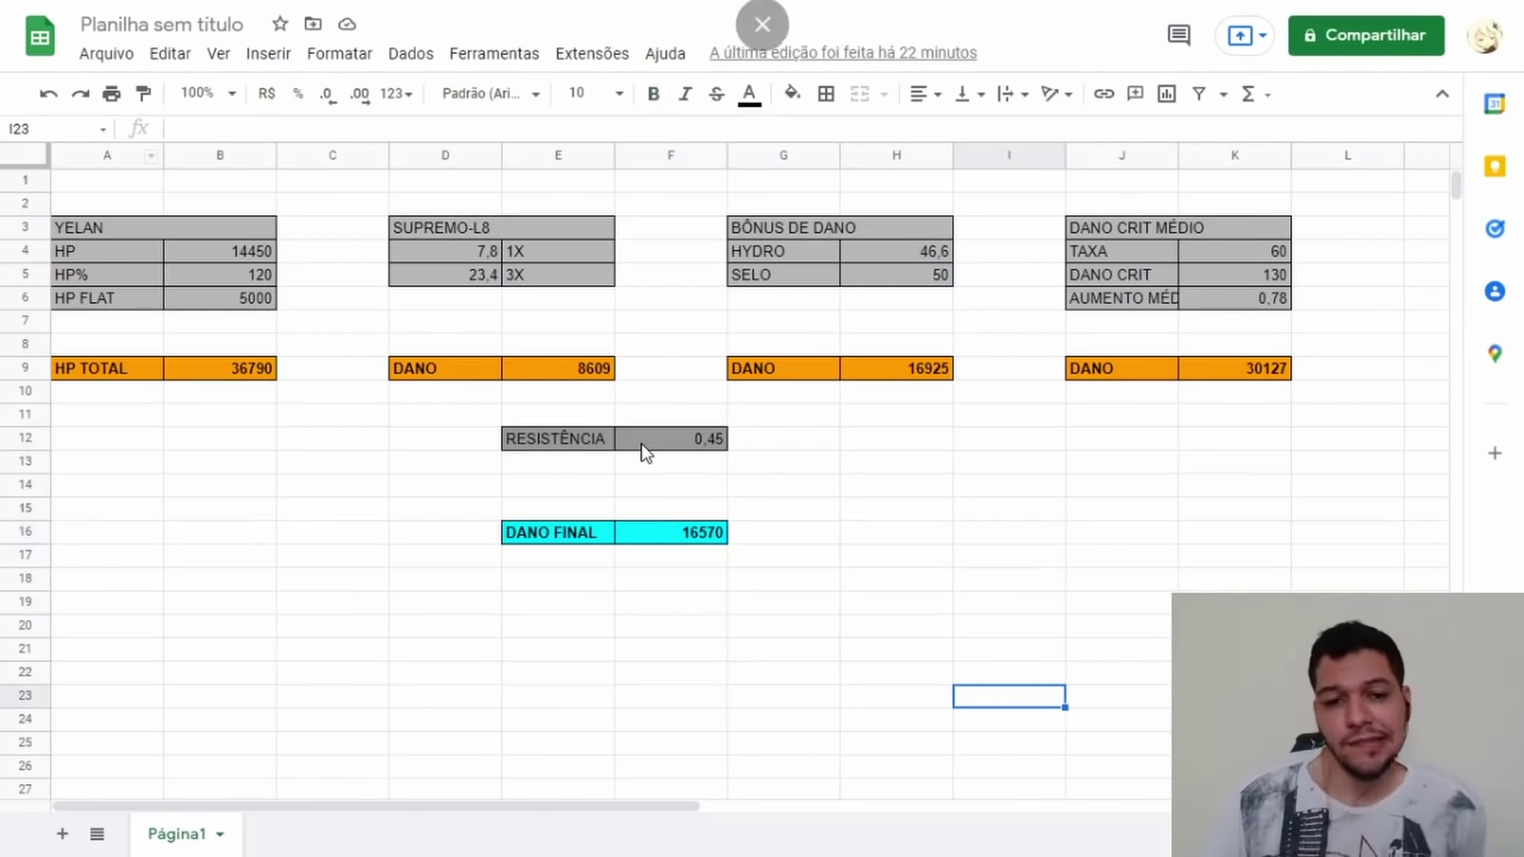